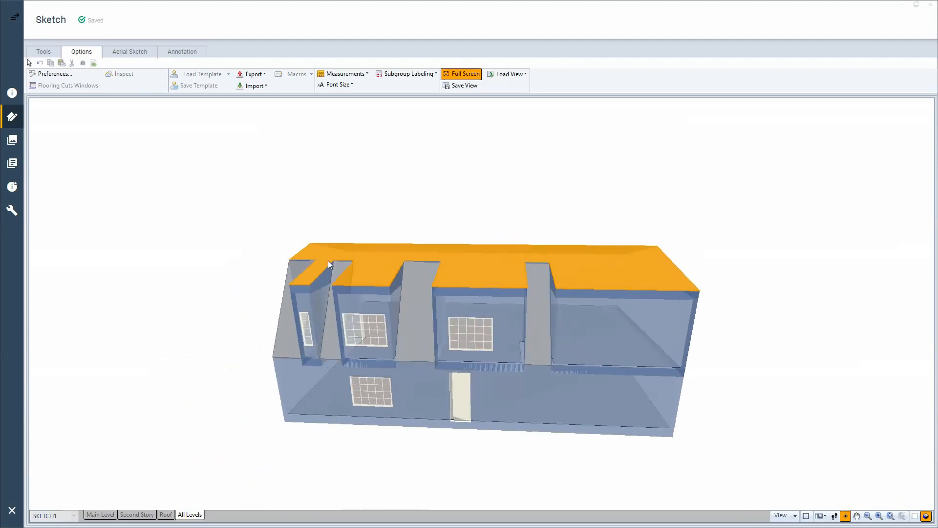
# Step: Examine the roof cutouts and recessed walls of the finished two-story building model in 3D from several angles
pyautogui.moveTo(573, 319); pyautogui.dragTo(482, 292)
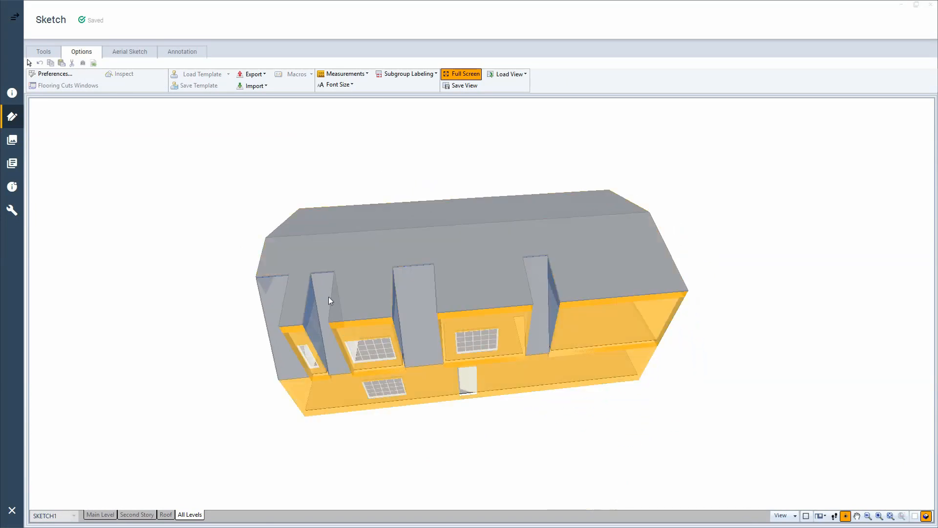
pyautogui.moveTo(328, 298); pyautogui.dragTo(362, 324)
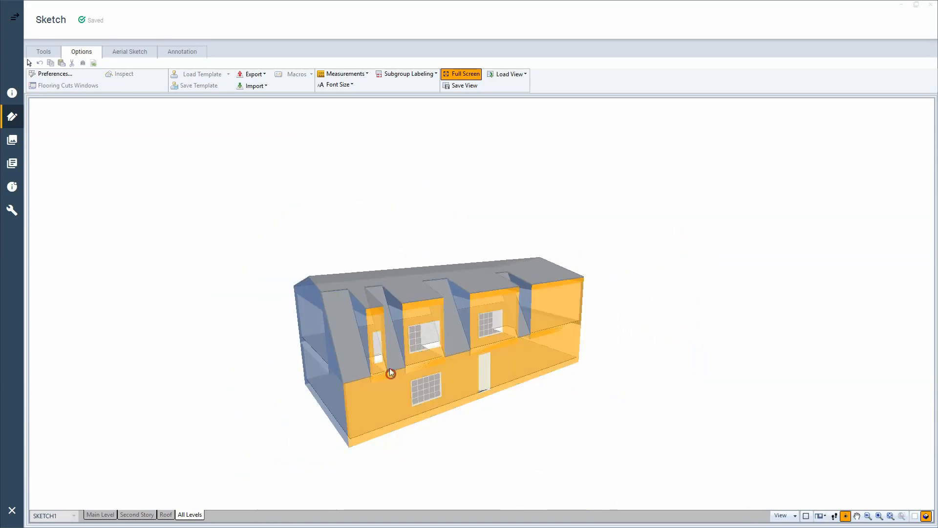
pyautogui.moveTo(390, 372); pyautogui.dragTo(364, 364)
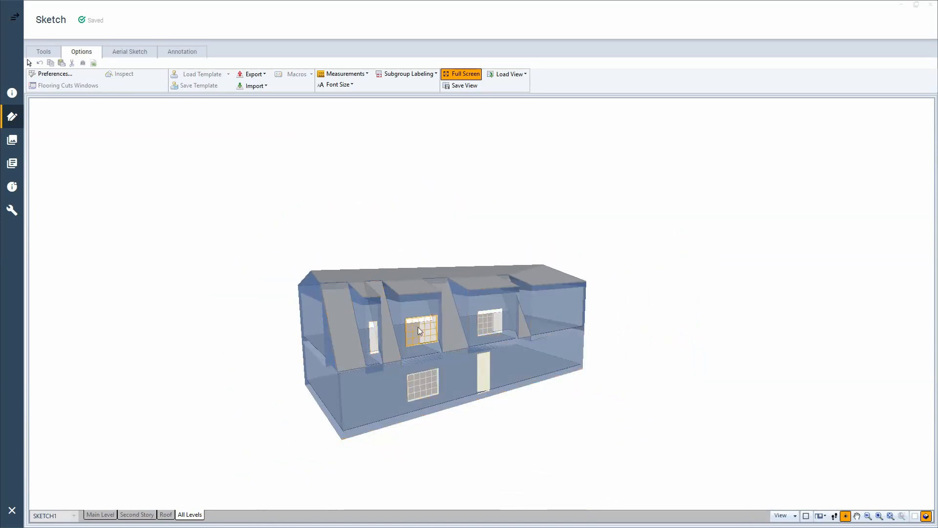
pyautogui.moveTo(400, 327); pyautogui.dragTo(380, 347)
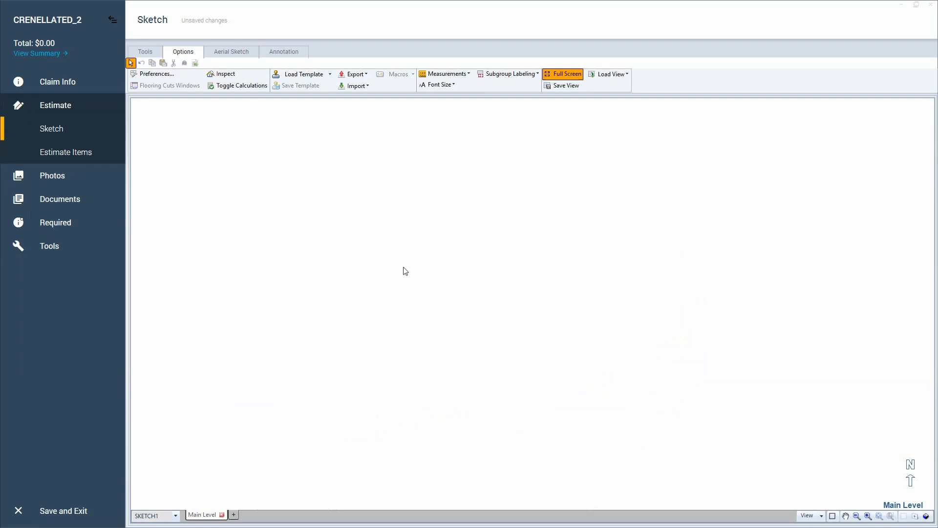
# Step: Place a 12' by 12' gable roof on the main level, check its properties and delete its face area table
pyautogui.press('f')
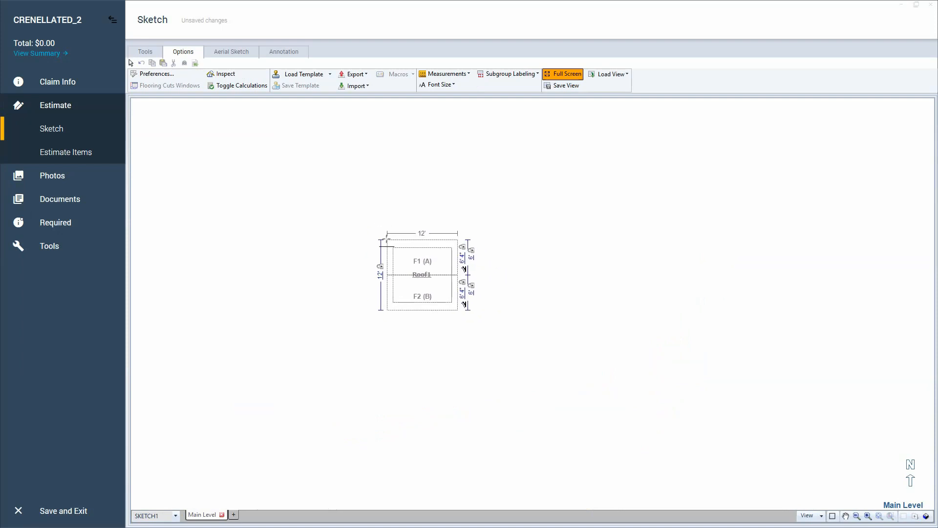
pyautogui.click(378, 231)
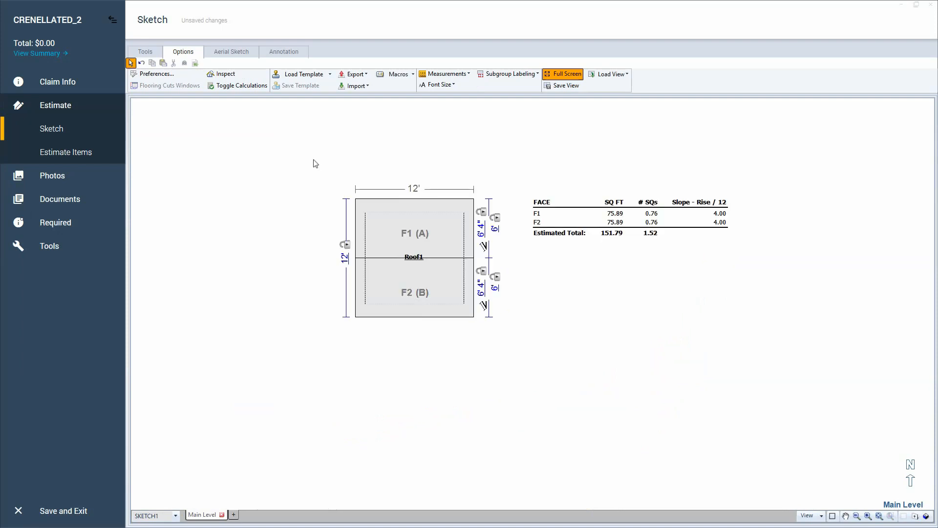
pyautogui.click(432, 230)
pyautogui.click(494, 194)
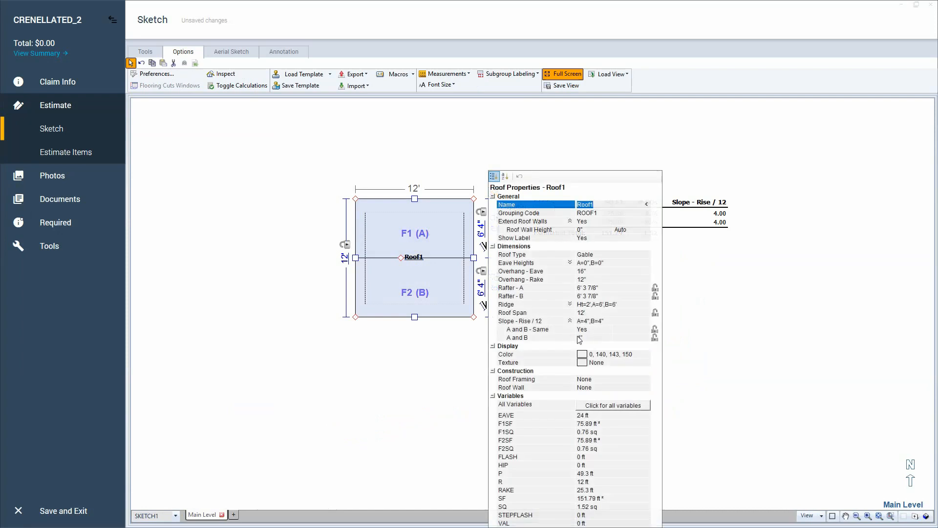
pyautogui.click(275, 259)
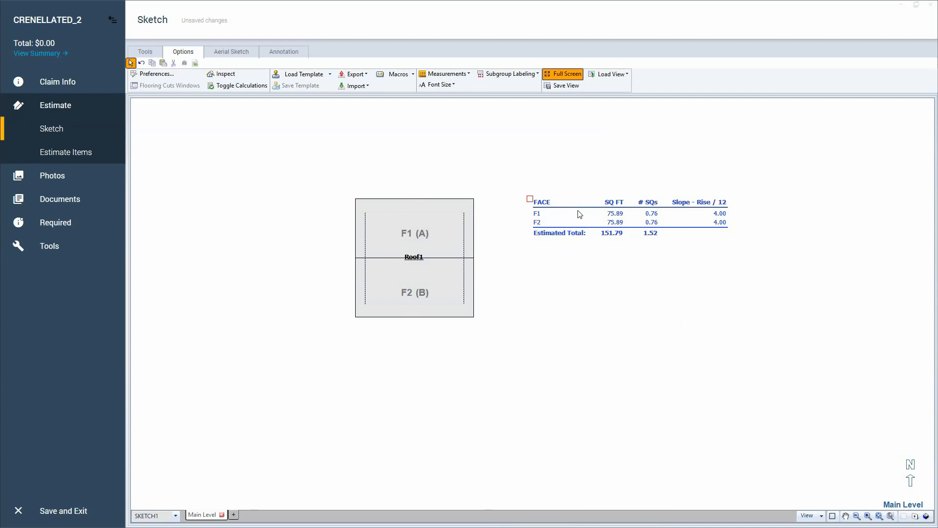
pyautogui.press('Delete')
# Step: Resize the gable roof to 45' long and 25' across
pyautogui.click(430, 254)
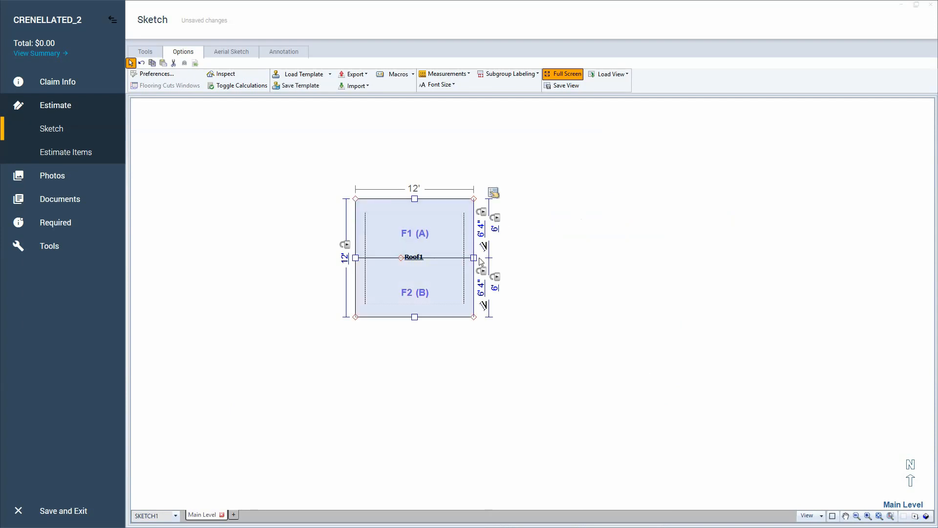
pyautogui.moveTo(473, 257); pyautogui.dragTo(641, 257)
pyautogui.click(498, 189)
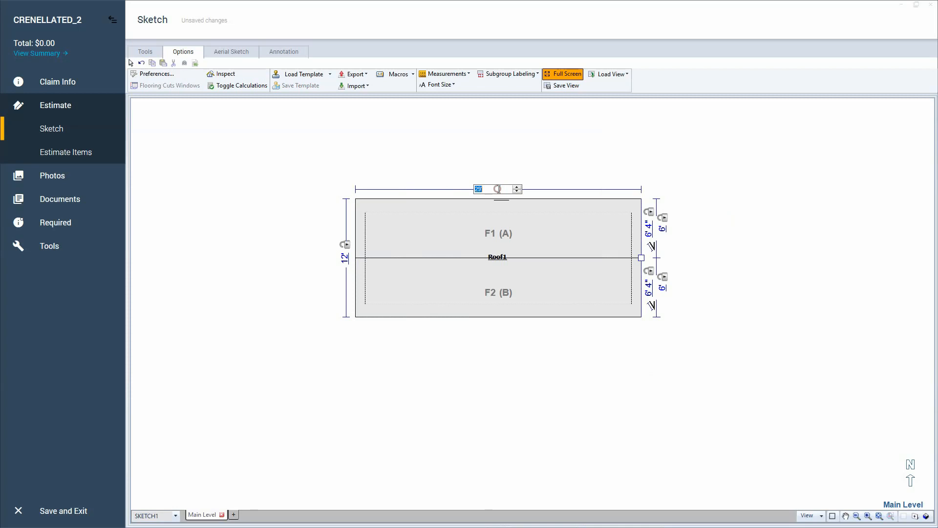
pyautogui.press('Return')
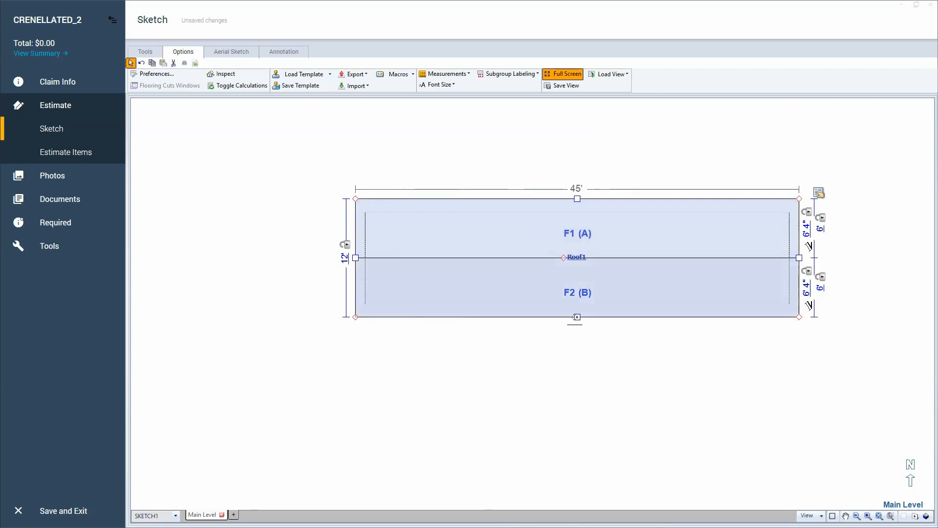
pyautogui.click(826, 258)
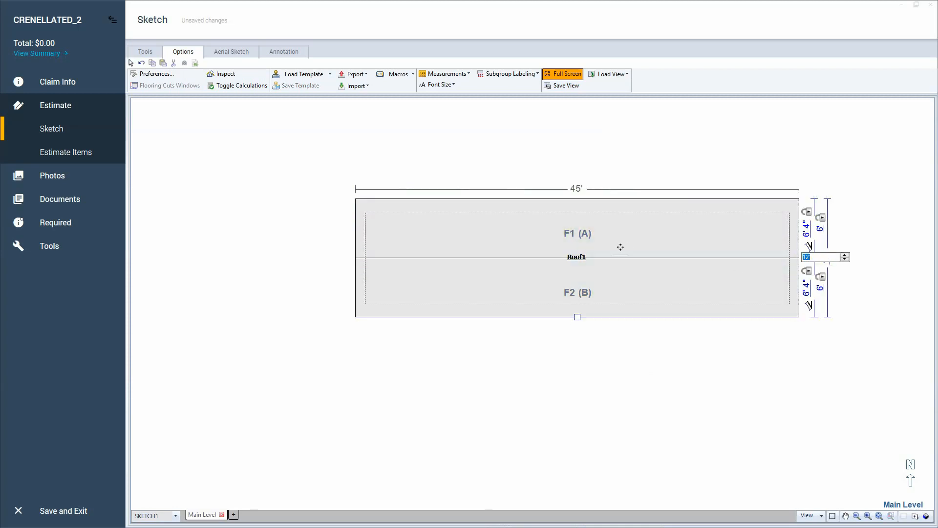
pyautogui.press('Return')
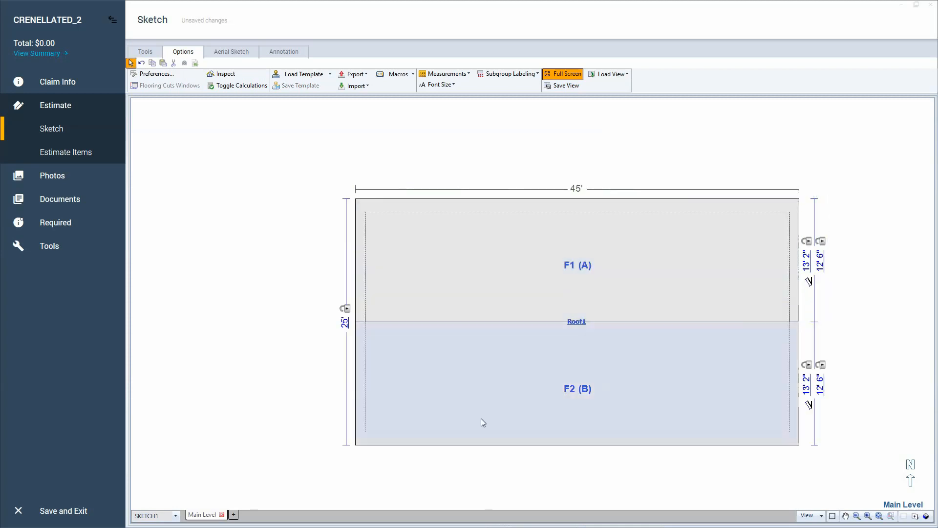
pyautogui.click(564, 484)
# Step: Cut a rectangular notch about 4' 5" wide and 7' 7" deep into face F2's eave, about 12' 6" from its right end
pyautogui.moveTo(567, 489); pyautogui.dragTo(484, 411)
pyautogui.click(536, 283)
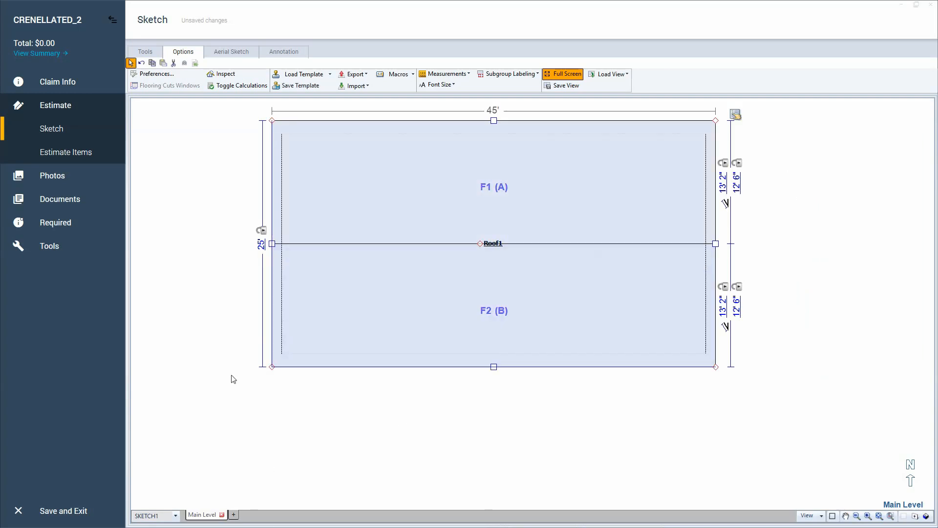
pyautogui.click(391, 429)
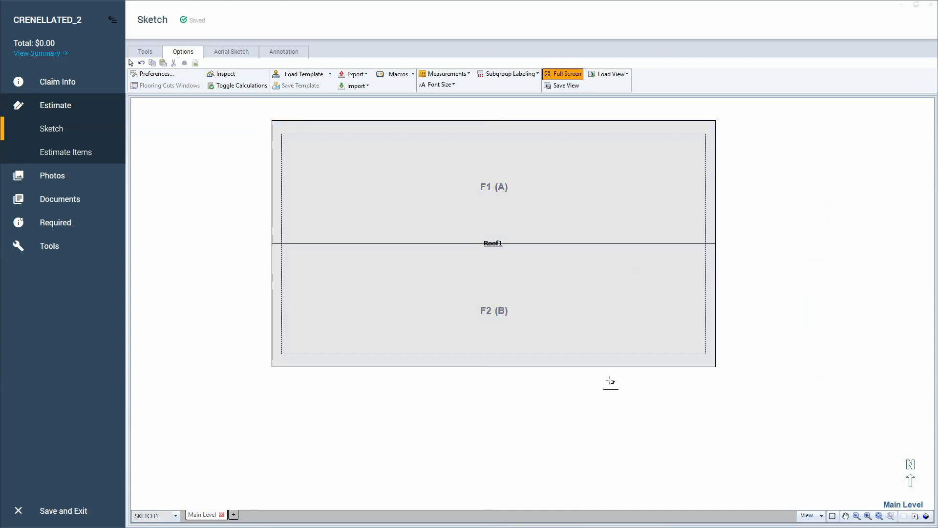
pyautogui.click(593, 367)
pyautogui.click(549, 366)
pyautogui.moveTo(570, 366); pyautogui.dragTo(567, 292)
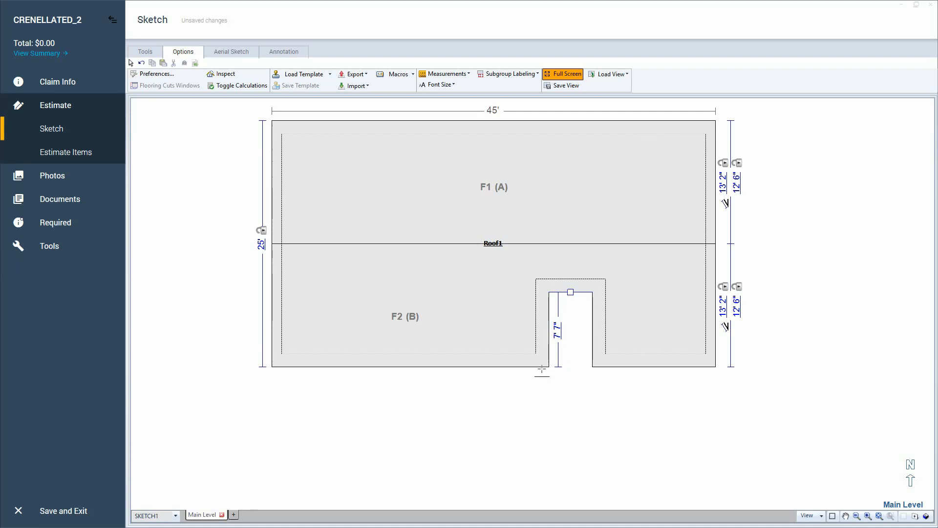
# Step: Cut a second notch about 5' 1" wide and 7' 7" deep into face F2's eave, about 4' 10" from the first
pyautogui.click(500, 373)
pyautogui.click(501, 366)
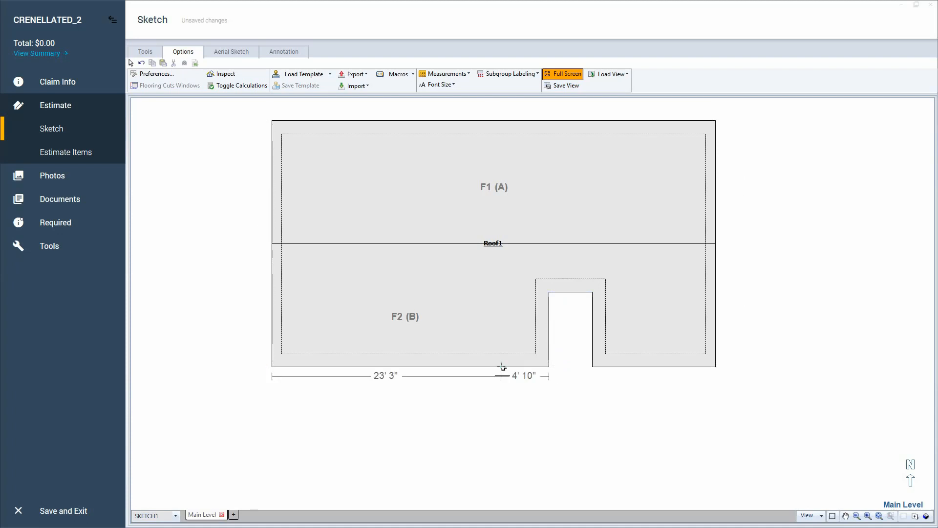
pyautogui.click(451, 366)
pyautogui.moveTo(476, 367); pyautogui.dragTo(476, 292)
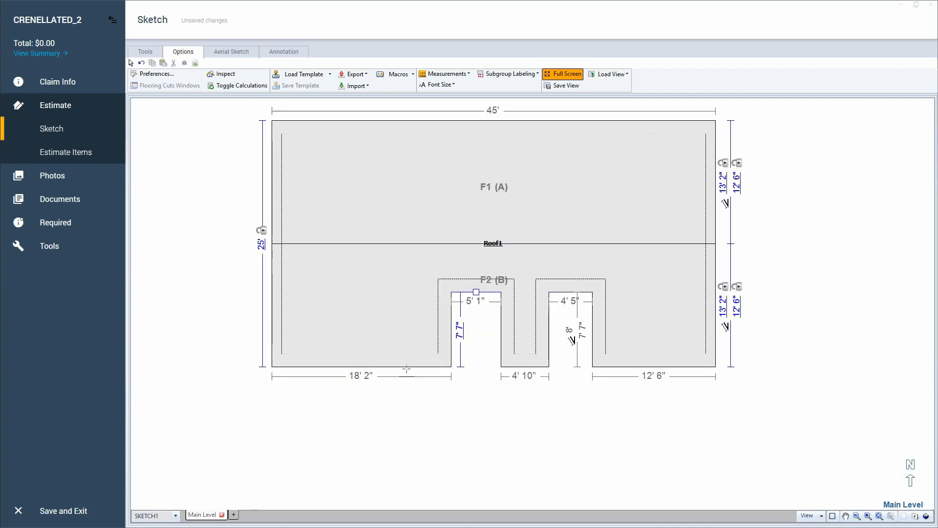
# Step: Cut a third notch about 8' 6" wide and 7' 7" deep into face F2's eave, about 5' 1" from the second
pyautogui.press('b')
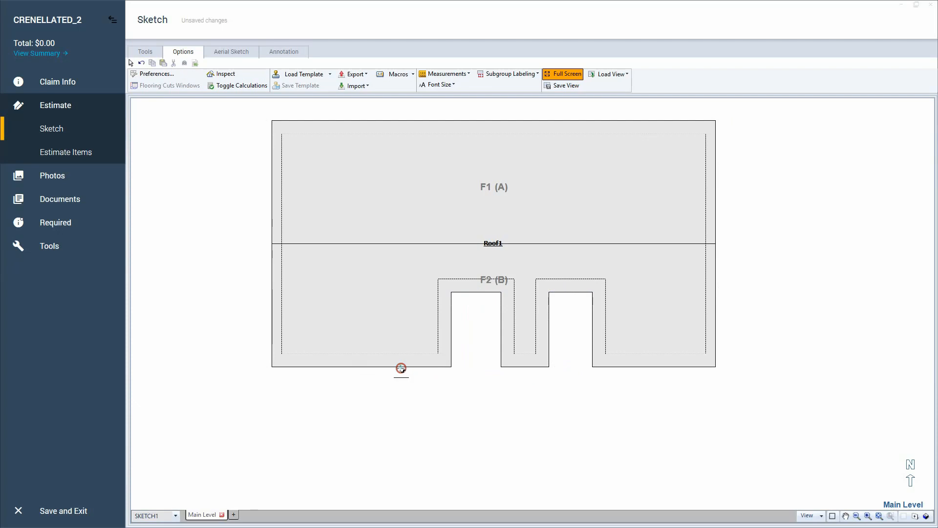
pyautogui.click(401, 367)
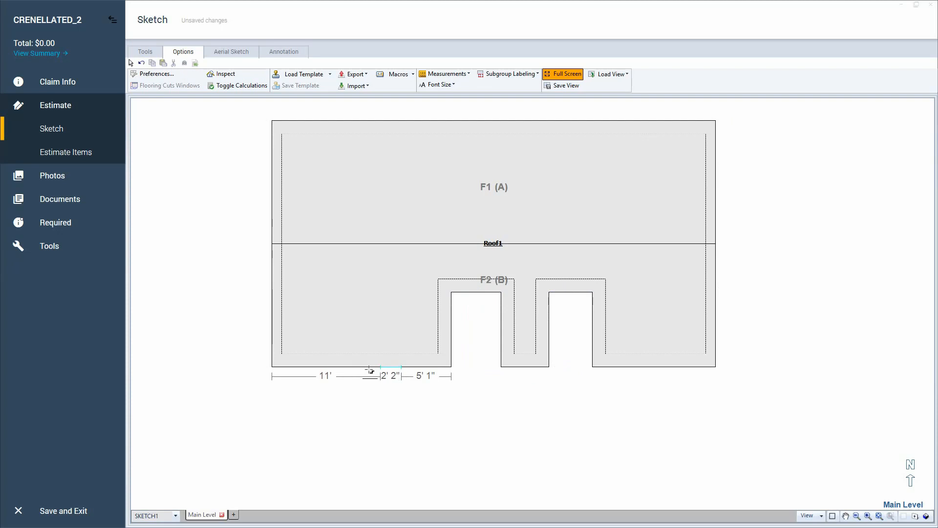
pyautogui.click(317, 367)
pyautogui.moveTo(359, 367); pyautogui.dragTo(360, 292)
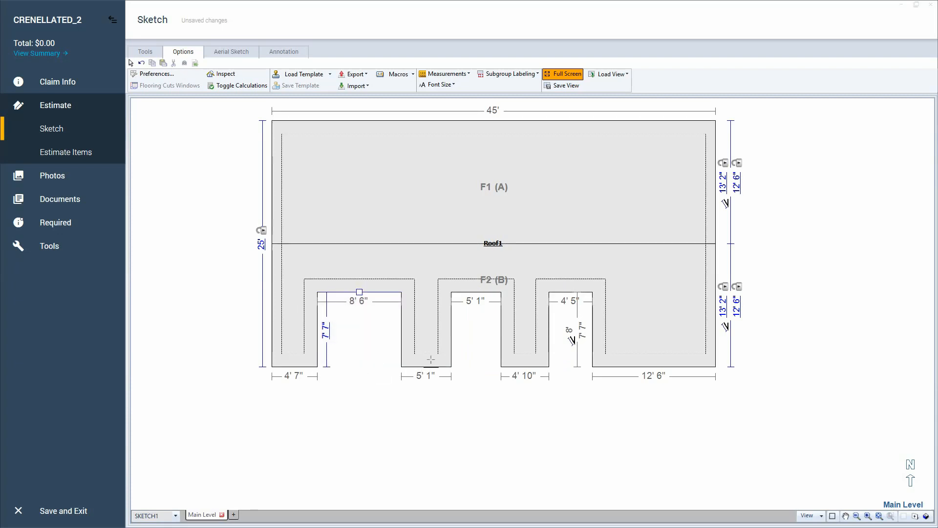
# Step: Cut two notches about 6' 7" and 4' 10" wide into face F1's eave, each about 6' 1" deep
pyautogui.click(387, 368)
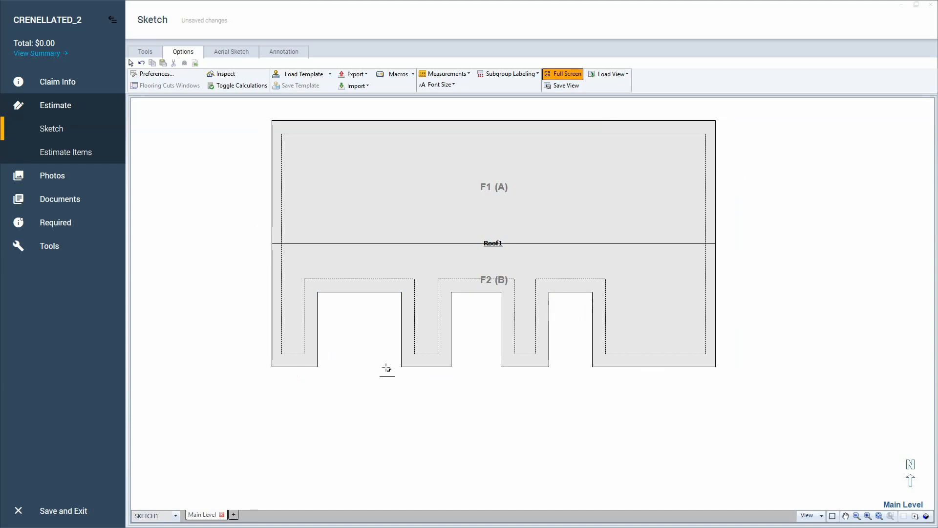
pyautogui.moveTo(307, 121); pyautogui.dragTo(340, 181)
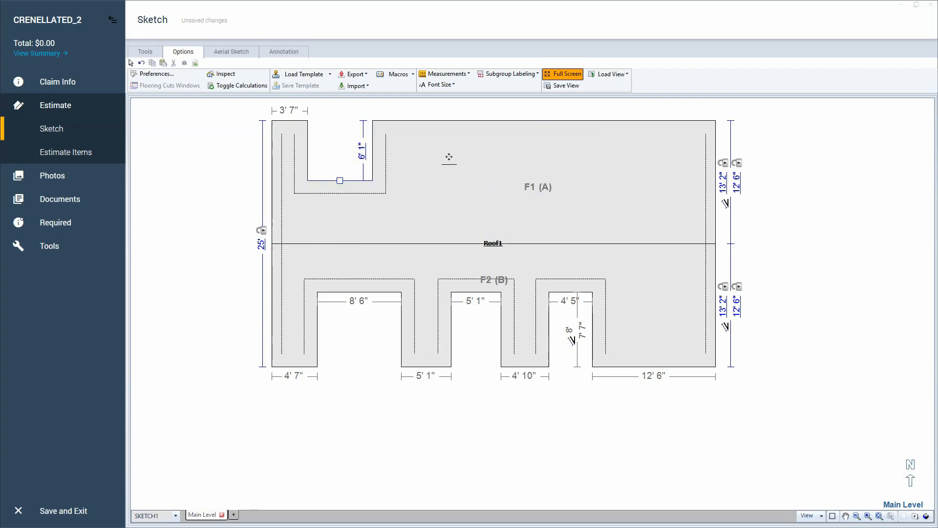
pyautogui.moveTo(420, 125); pyautogui.dragTo(438, 181)
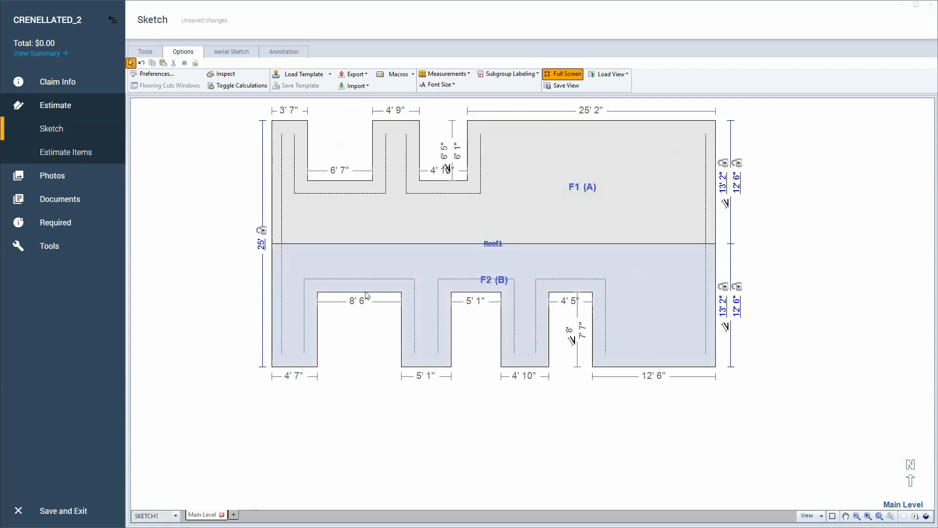
# Step: Check the depth and slope length of the widest notch in face F2
pyautogui.click(357, 262)
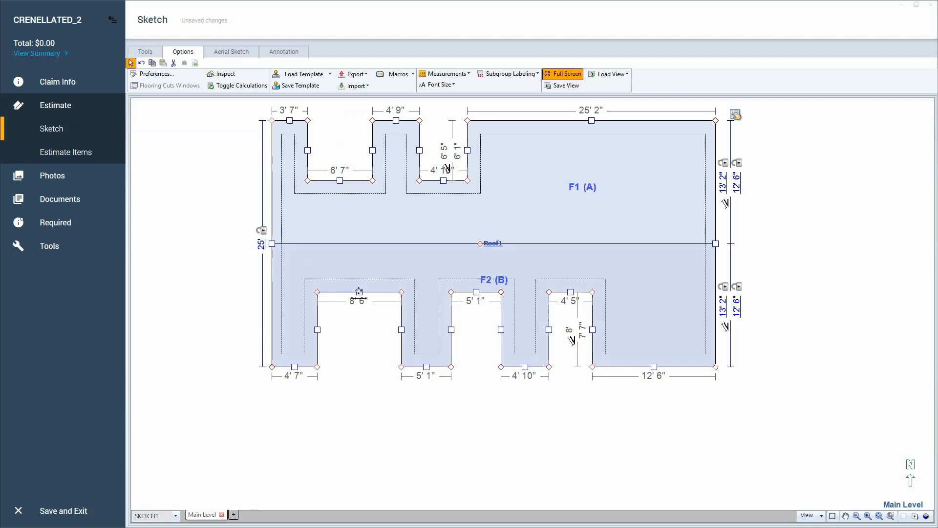
pyautogui.click(359, 292)
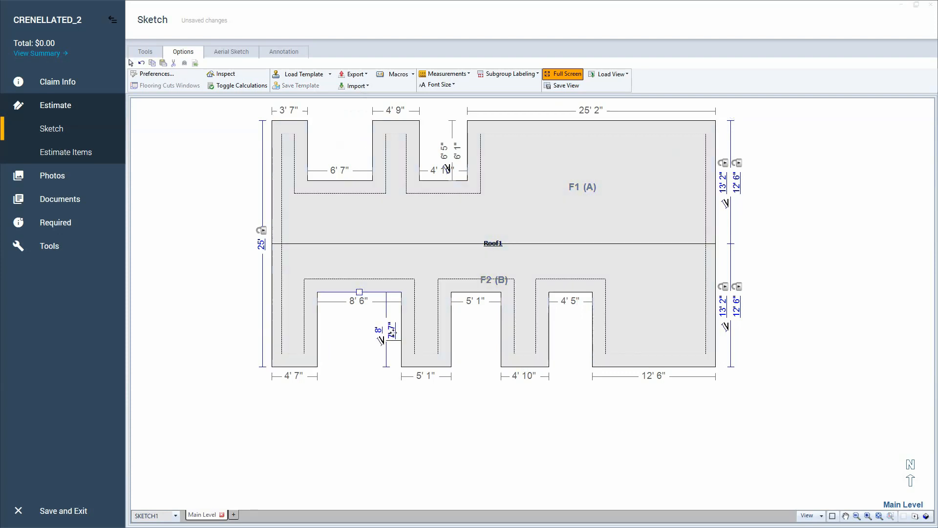
pyautogui.press('ctrl')
pyautogui.press('ctrl')
# Step: Cut a third notch about 6' 1" wide and 6' 1" deep into face F1's eave, about 5' 8" from the second
pyautogui.click(556, 143)
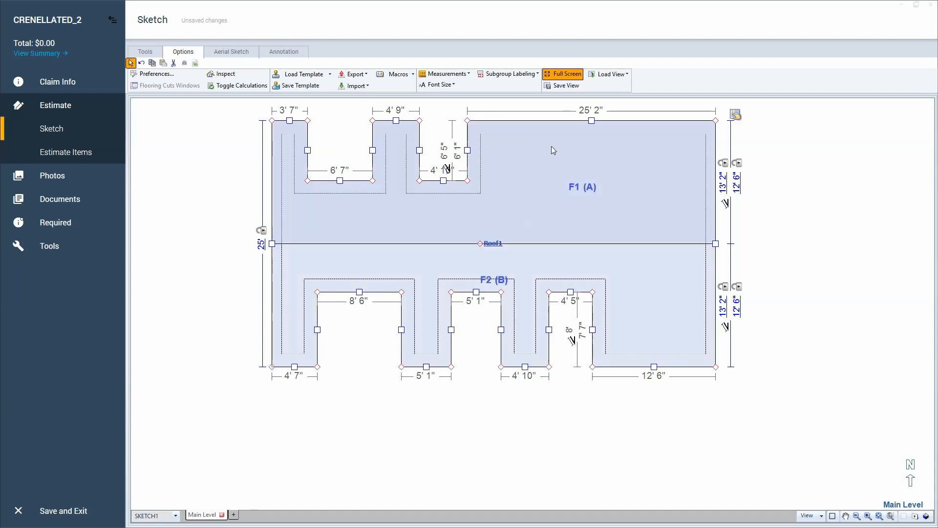
pyautogui.click(523, 120)
pyautogui.click(584, 120)
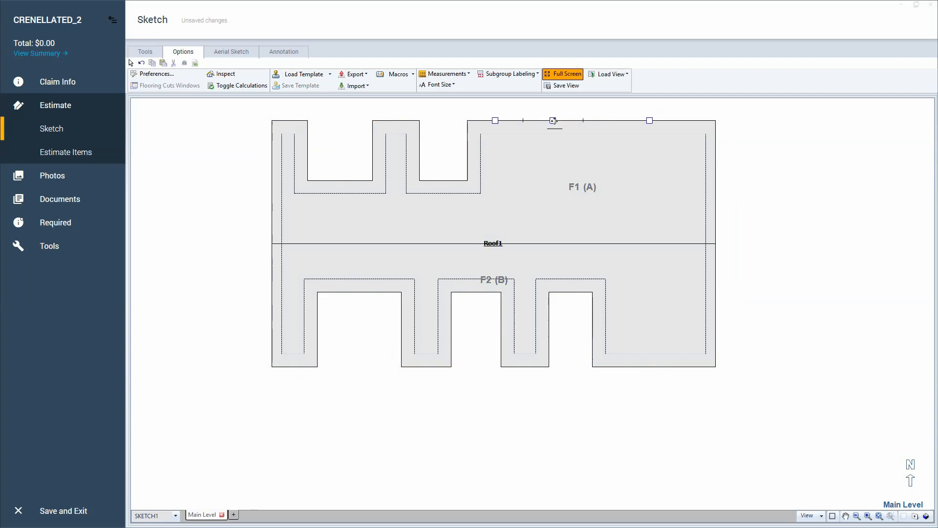
pyautogui.moveTo(552, 120)
pyautogui.mouseDown()
pyautogui.moveTo(547, 195)
pyautogui.moveTo(545, 149)
pyautogui.moveTo(546, 190)
pyautogui.moveTo(545, 181)
pyautogui.mouseUp()
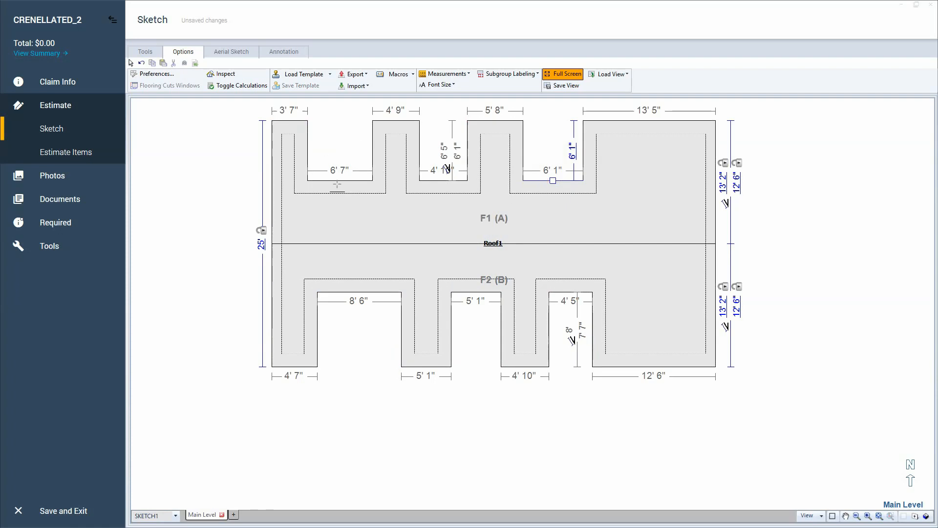
# Step: Check the depth and slope length of the widest notch in face F1
pyautogui.rightClick(341, 152)
pyautogui.click(301, 148)
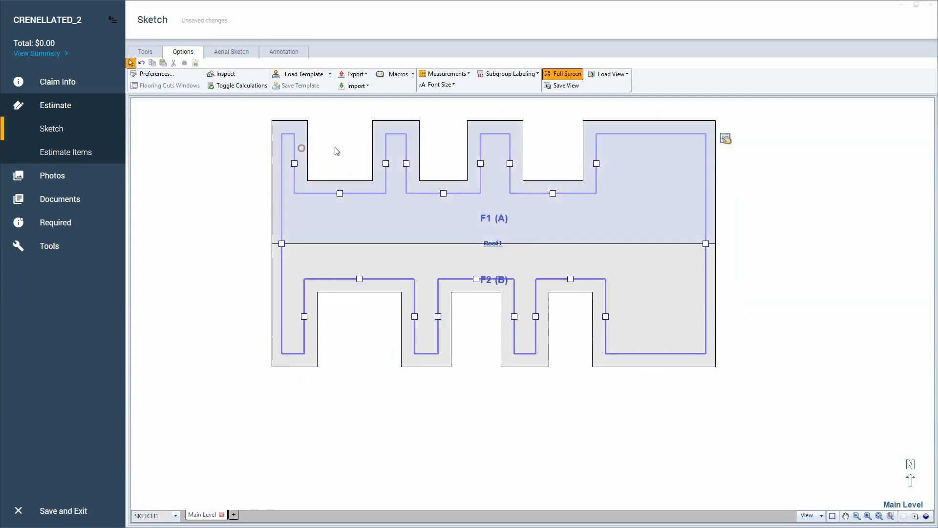
pyautogui.click(340, 161)
pyautogui.click(340, 180)
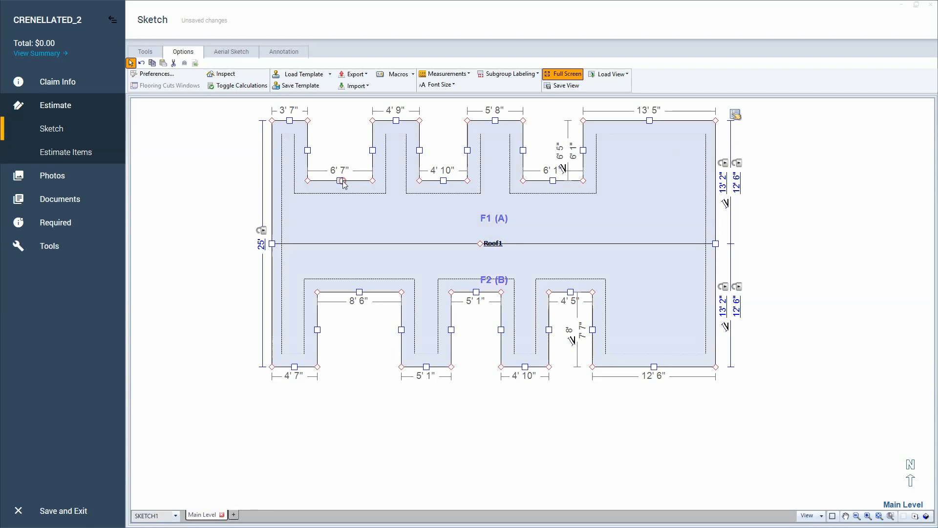
pyautogui.click(338, 179)
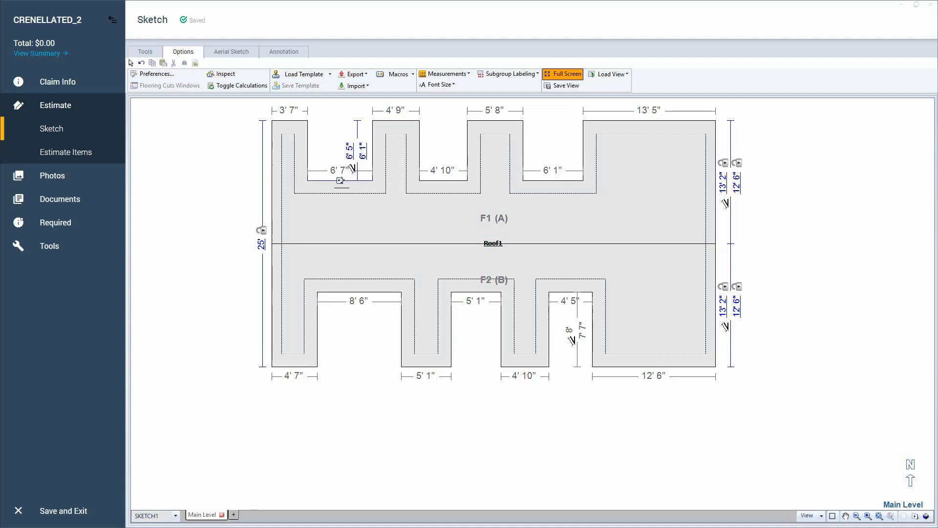
pyautogui.click(436, 150)
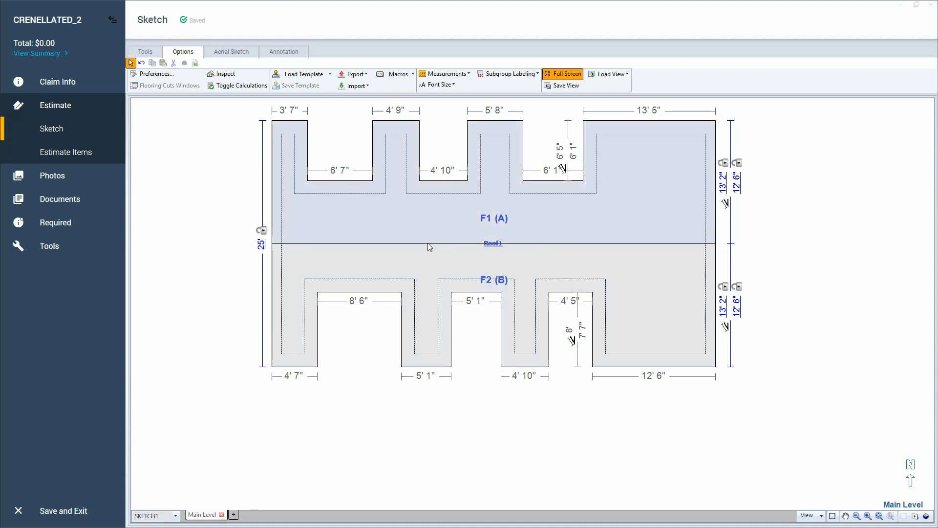
# Step: Display the notched roof in 3D and examine its cutouts at an angle
pyautogui.click(215, 299)
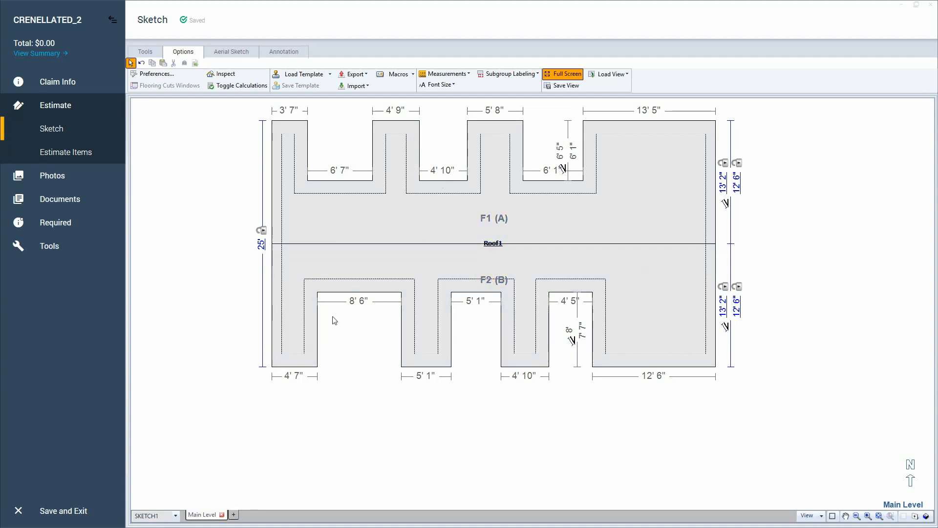
pyautogui.press('F11')
pyautogui.moveTo(359, 365)
pyautogui.mouseDown()
pyautogui.moveTo(379, 265)
pyautogui.moveTo(343, 255)
pyautogui.moveTo(324, 279)
pyautogui.moveTo(337, 259)
pyautogui.mouseUp()
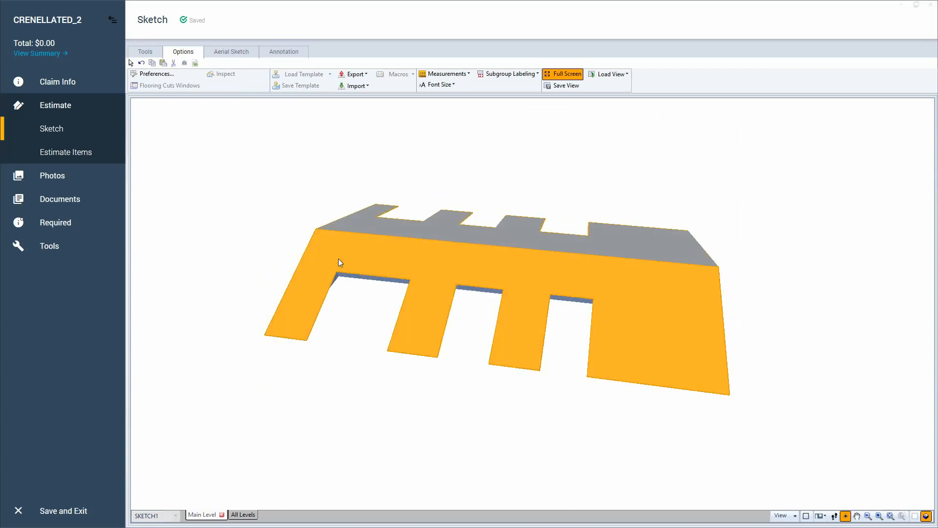
# Step: Return to the plan view and place a 12' by 12' flat/shed roof just below the widest notch of face F2
pyautogui.press('F11')
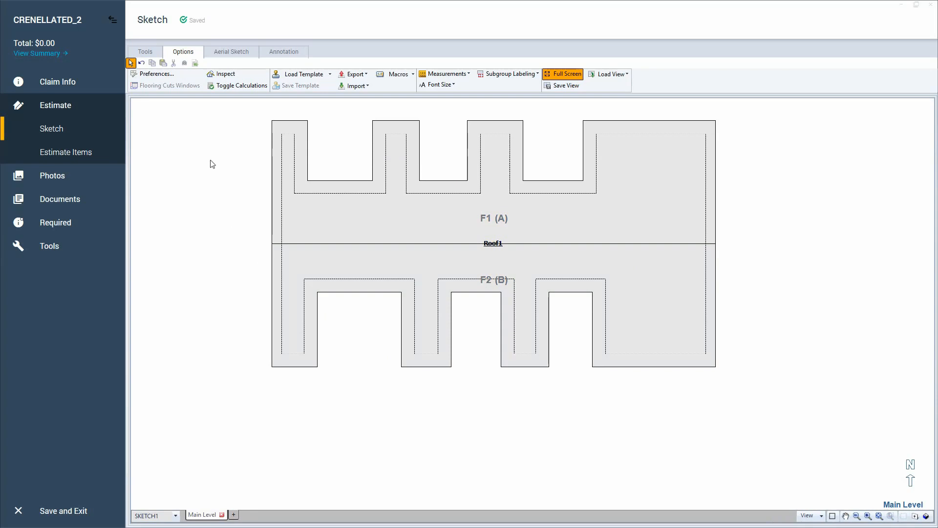
pyautogui.click(146, 52)
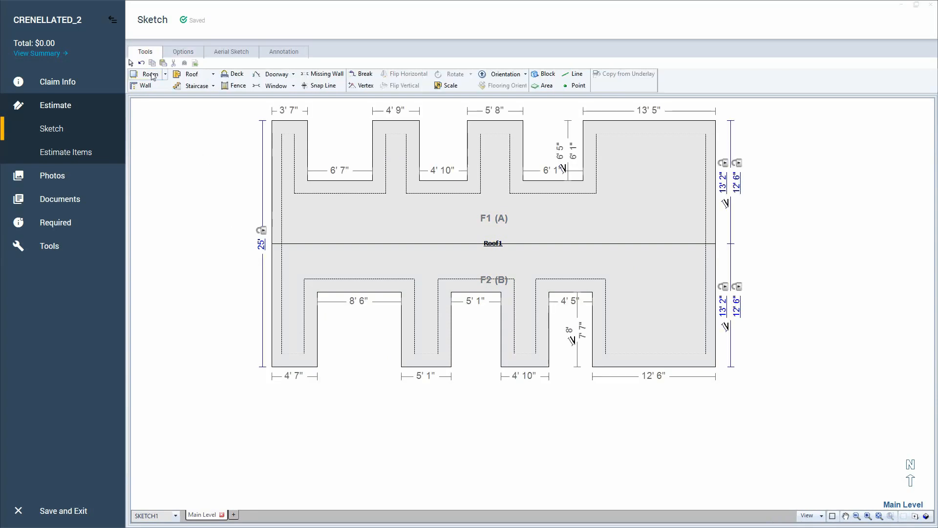
pyautogui.click(213, 74)
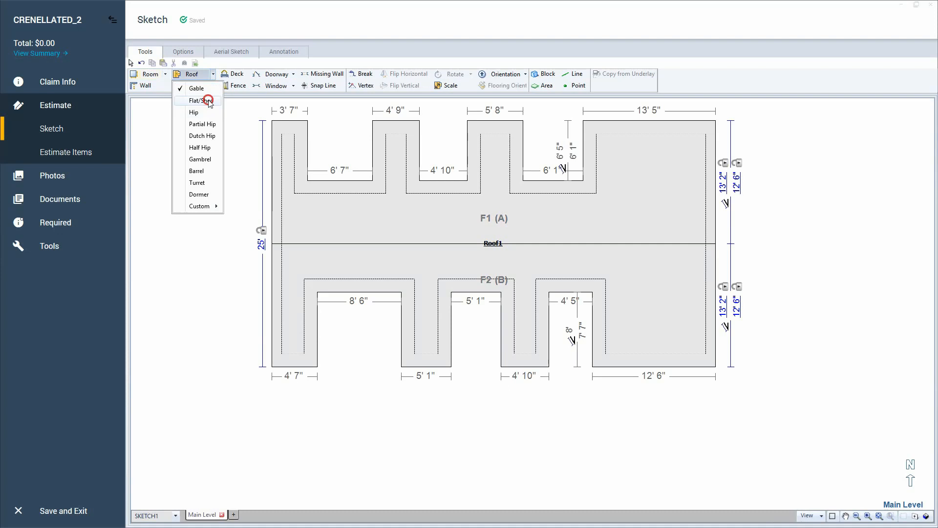
pyautogui.click(209, 101)
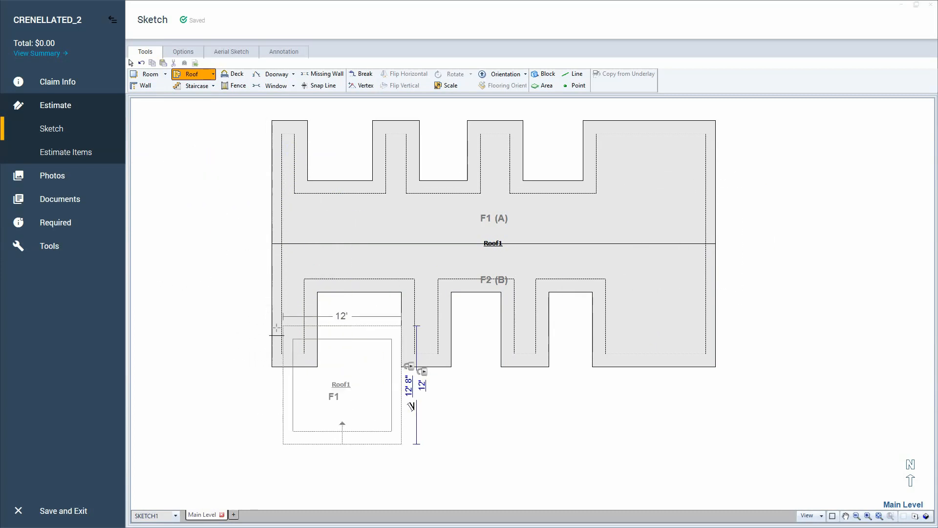
pyautogui.click(317, 384)
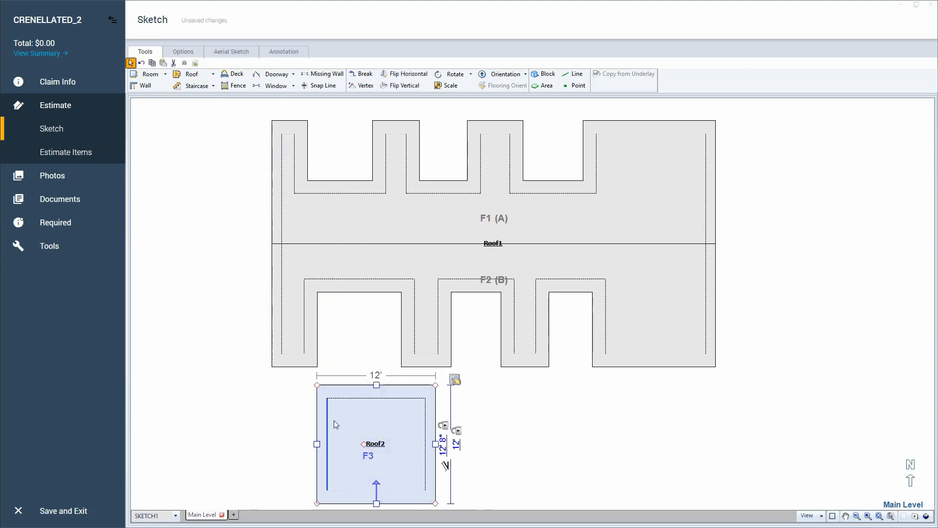
# Step: Set the shed roof's slope to 24" rise per 12
pyautogui.click(455, 379)
pyautogui.click(486, 395)
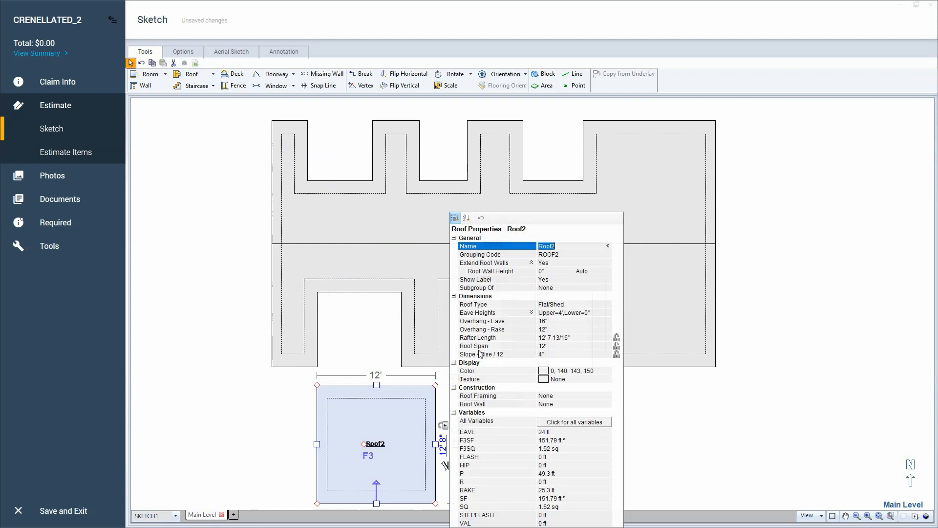
pyautogui.click(542, 354)
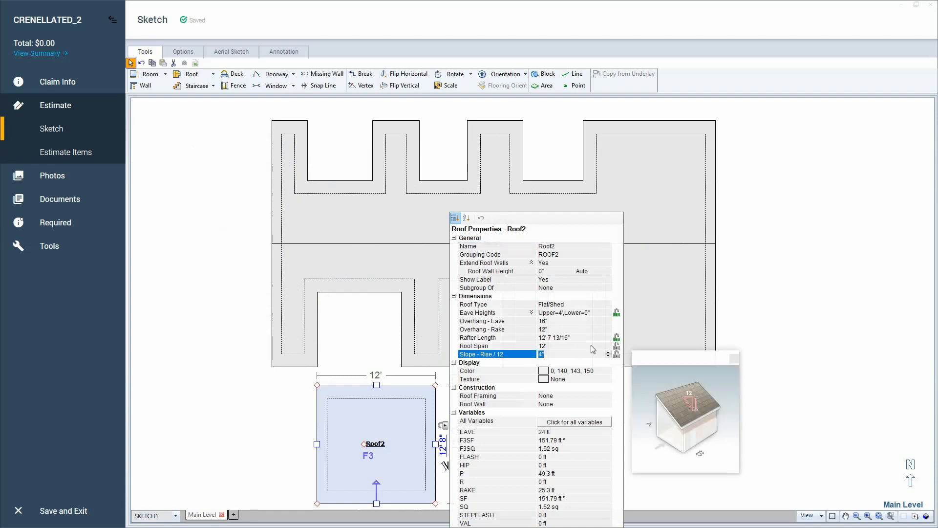
pyautogui.press('Return')
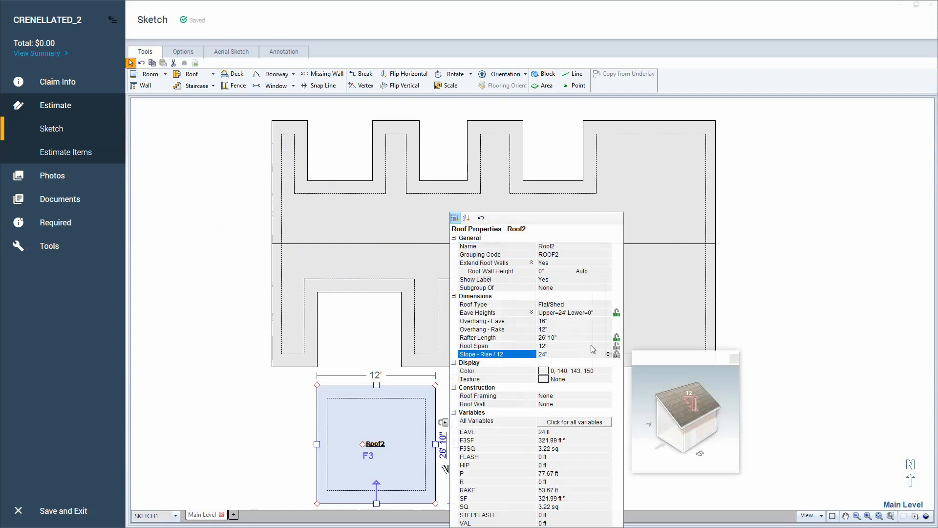
pyautogui.click(384, 421)
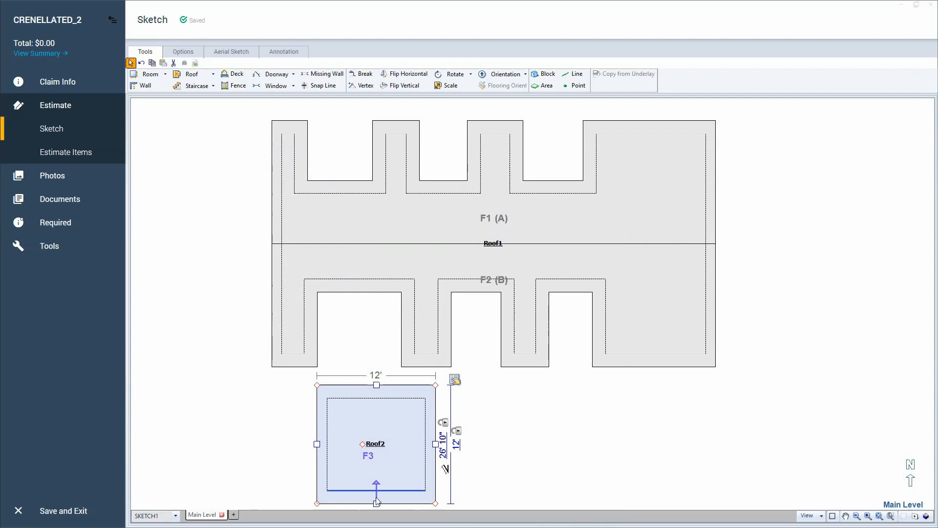
# Step: Shrink the shed roof to about 8' by 7' 4" and move it into the widest notch of face F2
pyautogui.moveTo(428, 443); pyautogui.dragTo(388, 443)
pyautogui.click(358, 424)
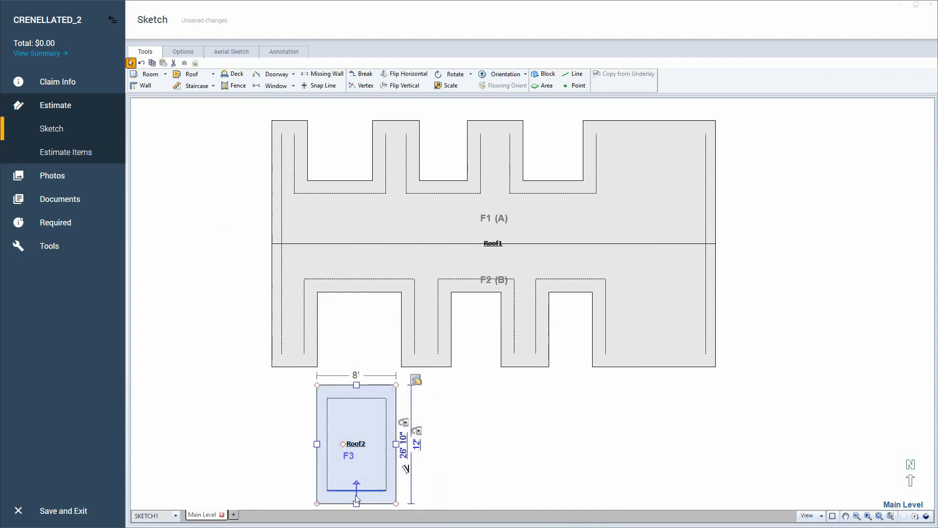
pyautogui.moveTo(356, 503); pyautogui.dragTo(357, 456)
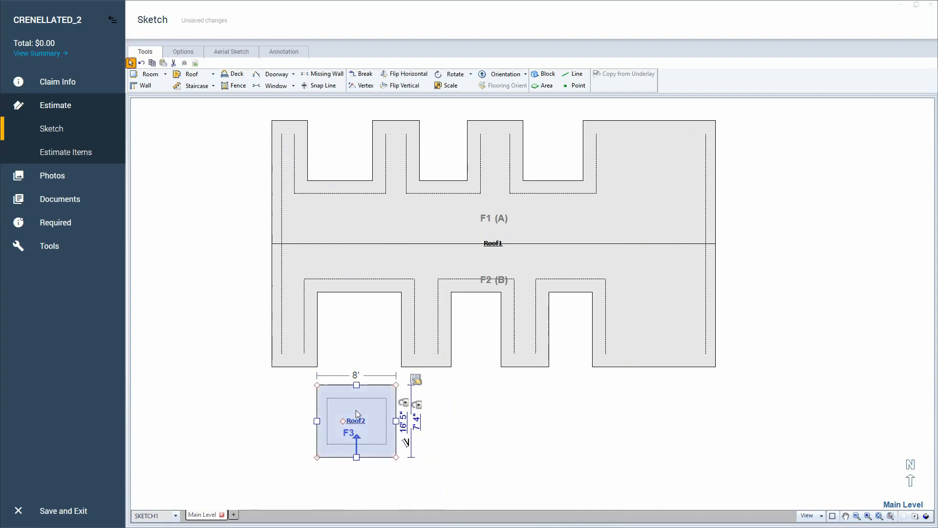
pyautogui.moveTo(345, 420); pyautogui.dragTo(345, 330)
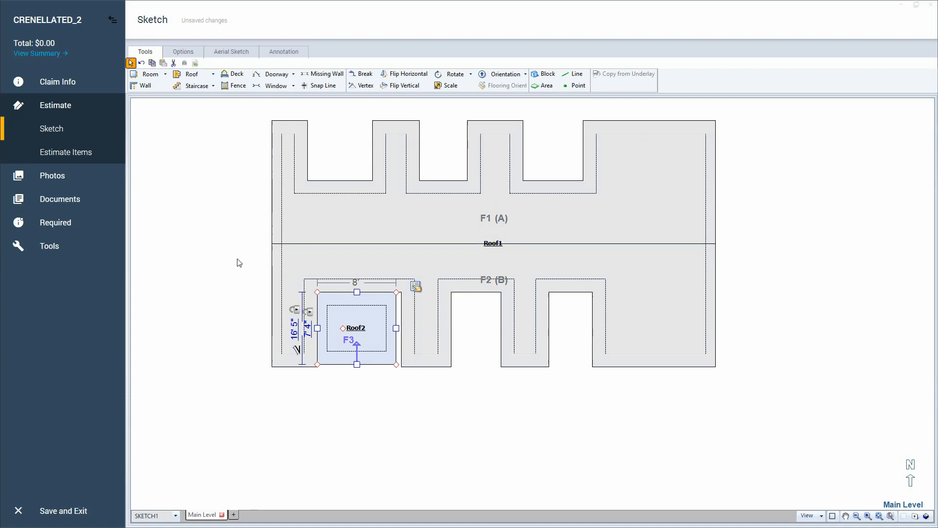
# Step: Set the shed roof's eave and rake overhangs to 0"
pyautogui.click(416, 288)
pyautogui.click(521, 320)
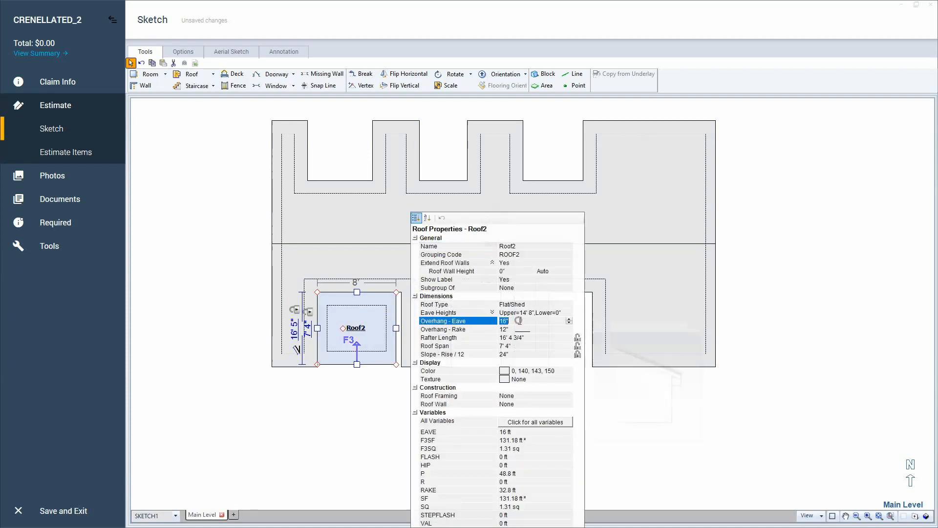
pyautogui.write('0')
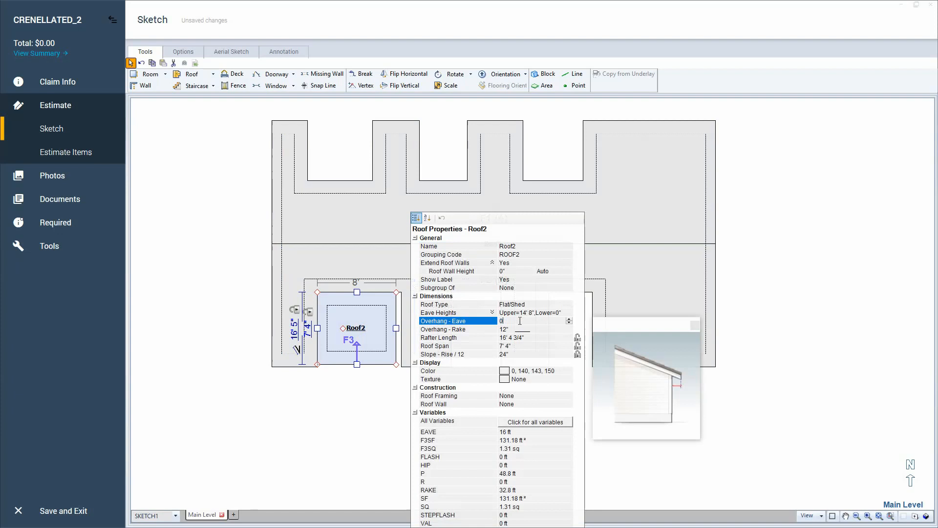
pyautogui.press('Tab')
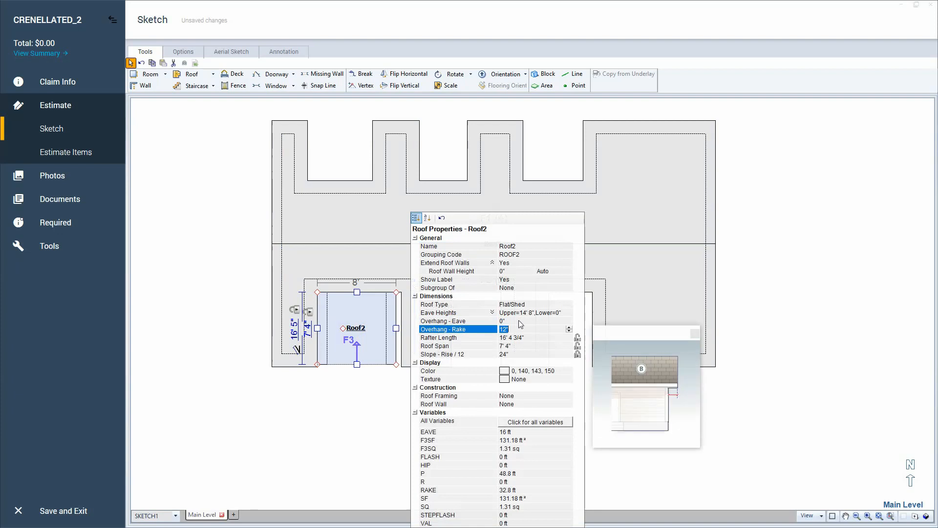
pyautogui.write('0')
pyautogui.click(239, 300)
# Step: Stretch the shed roof to about 8' 7" wide and 7' 7" deep so it fills the notch
pyautogui.click(369, 315)
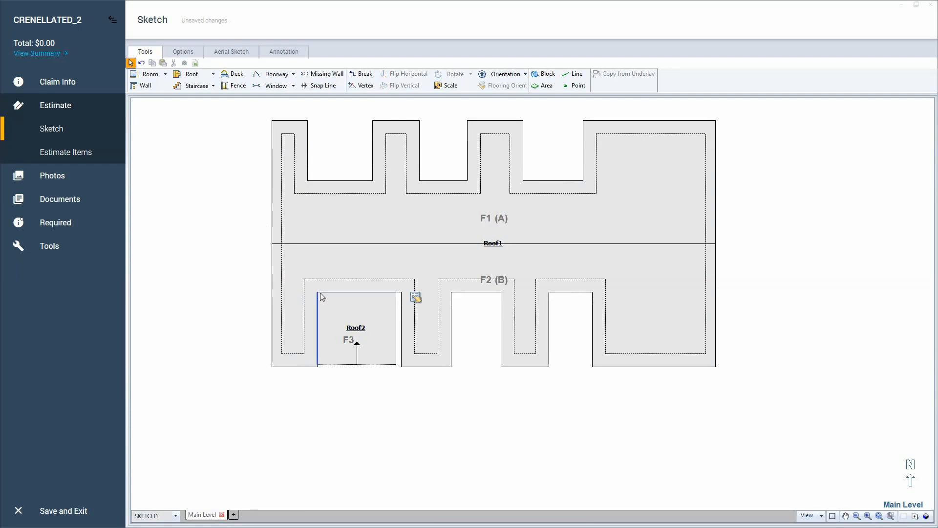
pyautogui.click(367, 346)
pyautogui.scroll(3, 375, 342)
pyautogui.click(373, 342)
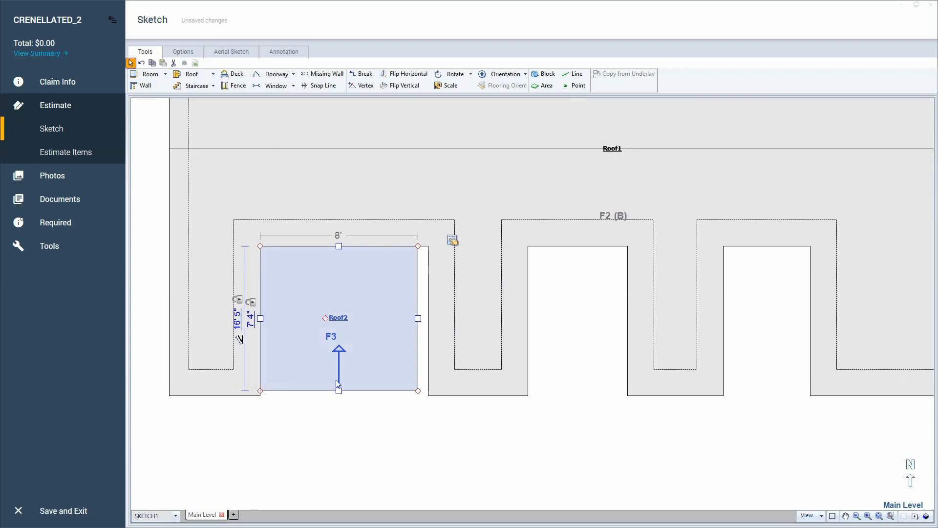
pyautogui.moveTo(339, 391); pyautogui.dragTo(340, 395)
pyautogui.click(370, 328)
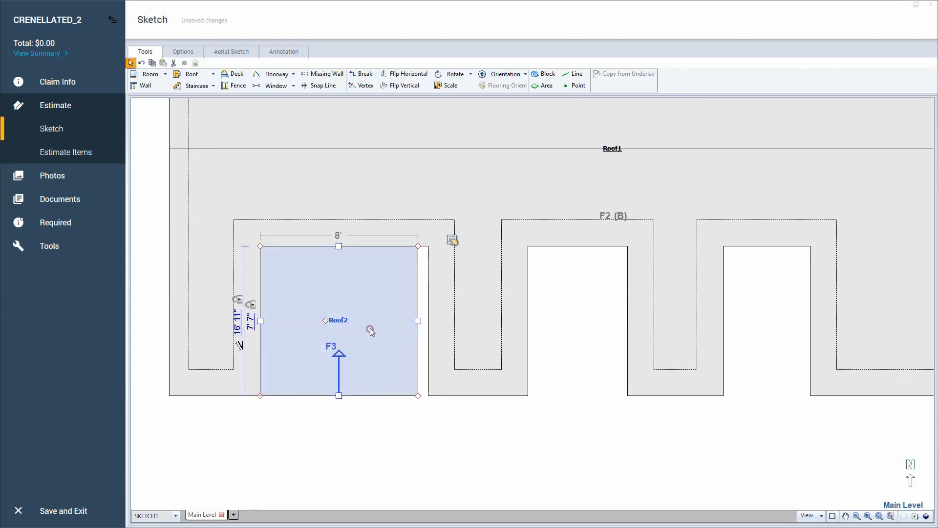
pyautogui.moveTo(419, 325); pyautogui.dragTo(429, 321)
pyautogui.click(369, 295)
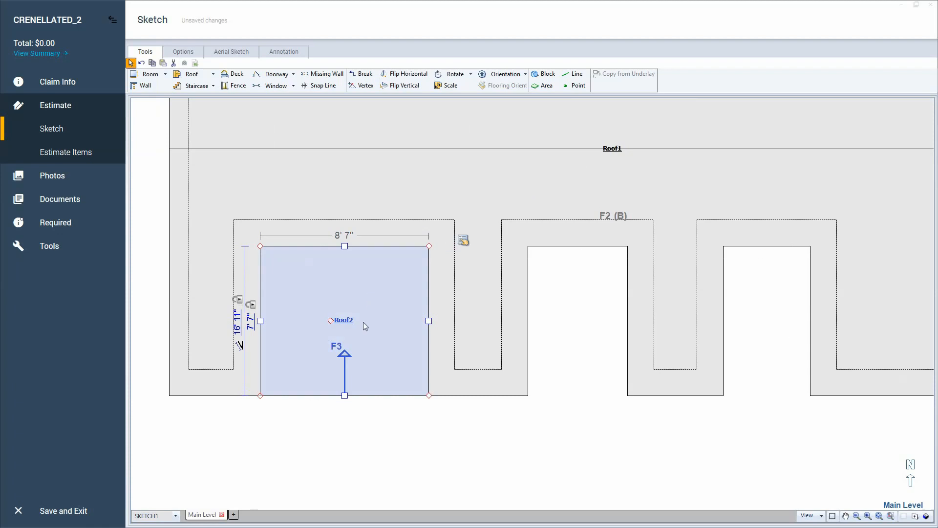
pyautogui.scroll(-3, 372, 332)
# Step: Set the main gable roof's eave overhang to 3"
pyautogui.click(421, 229)
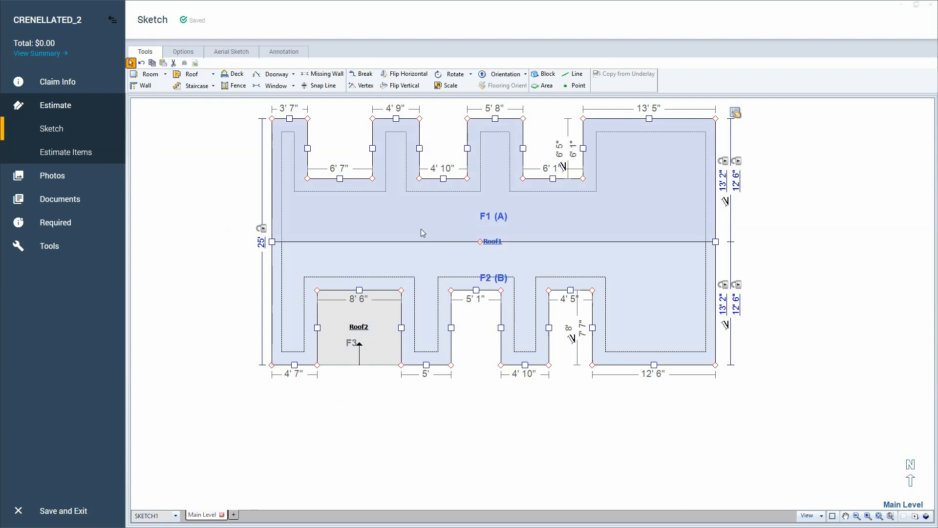
pyautogui.click(736, 112)
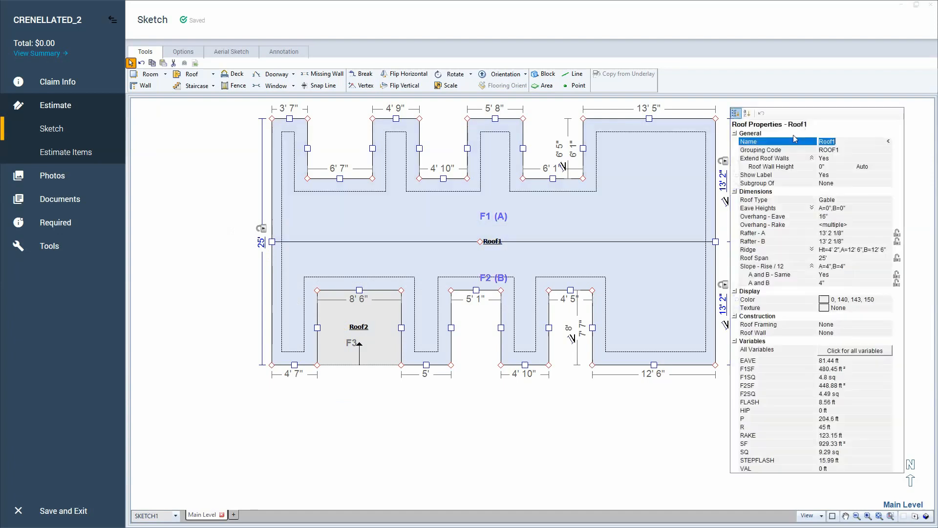
pyautogui.click(826, 217)
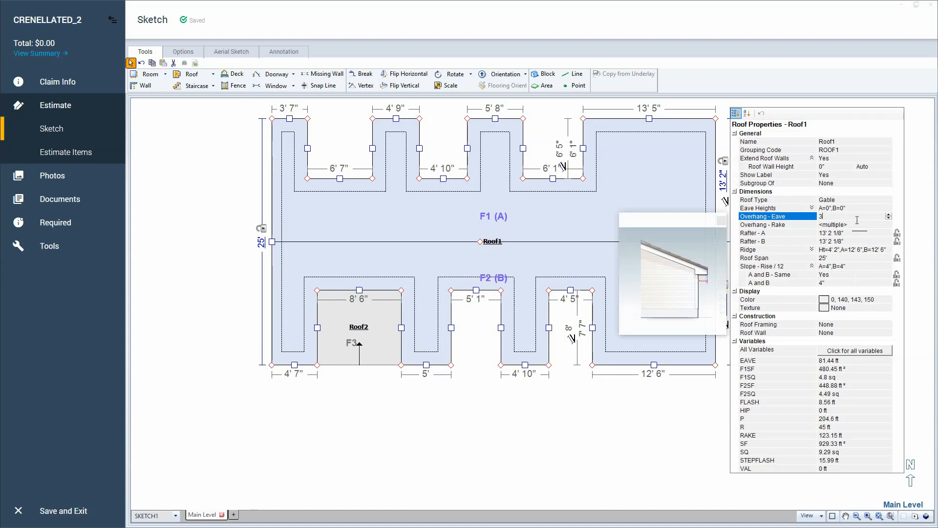
pyautogui.write('3"')
pyautogui.click(198, 290)
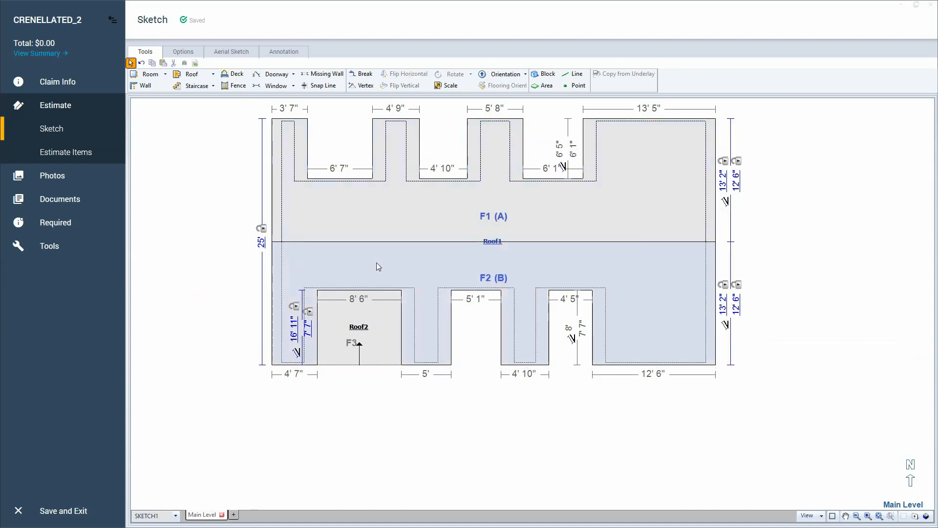
# Step: Reduce the main gable roof's rake overhang to a single value matching its eave overhang
pyautogui.click(405, 270)
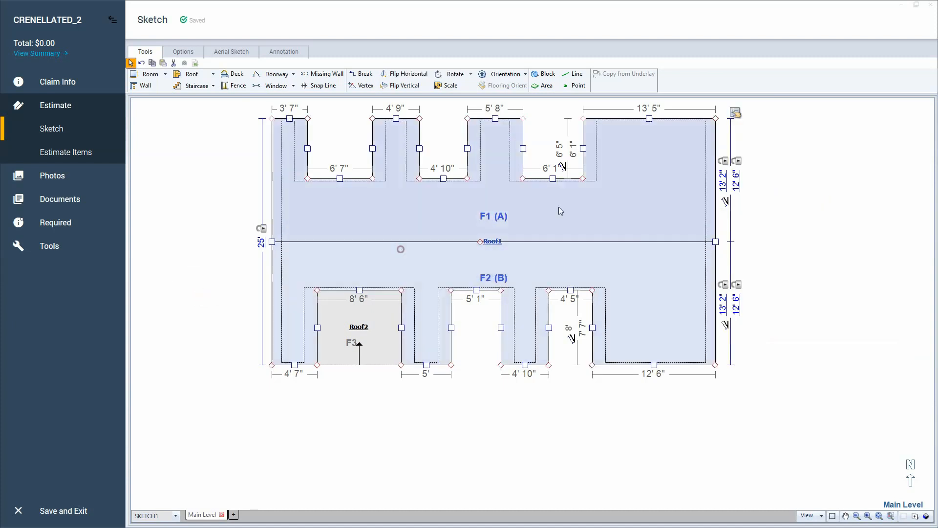
pyautogui.click(736, 114)
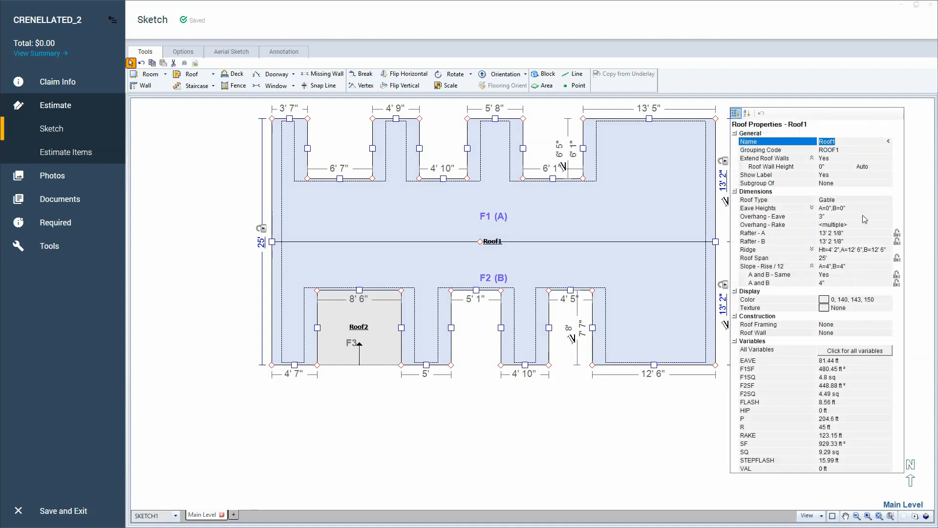
pyautogui.click(827, 226)
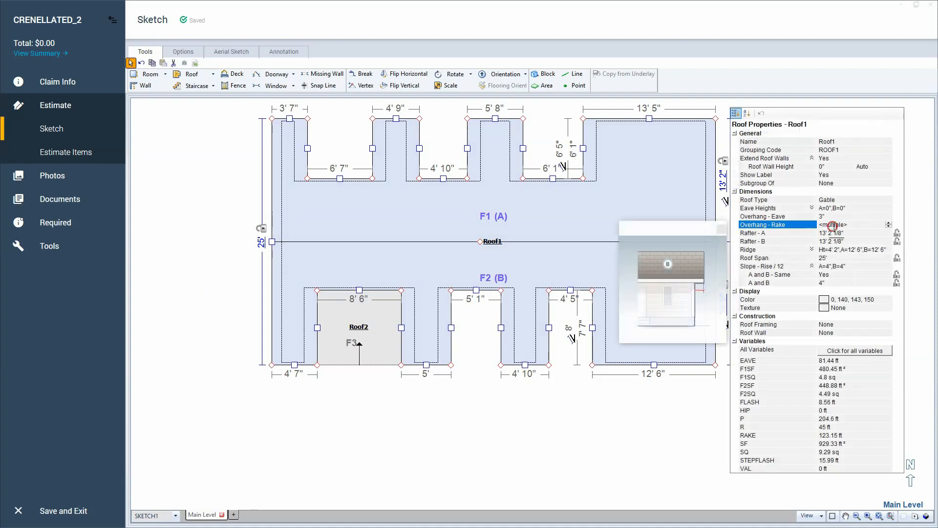
pyautogui.click(889, 223)
pyautogui.click(207, 255)
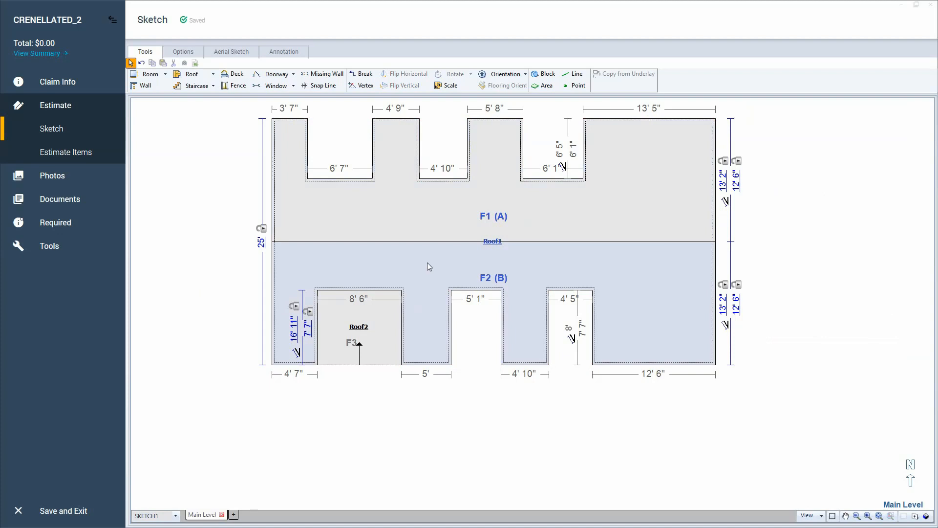
# Step: Copy the shed roof and fit the copy into face F2's middle notch, about 5' 1" wide and 7' 7" deep
pyautogui.click(379, 308)
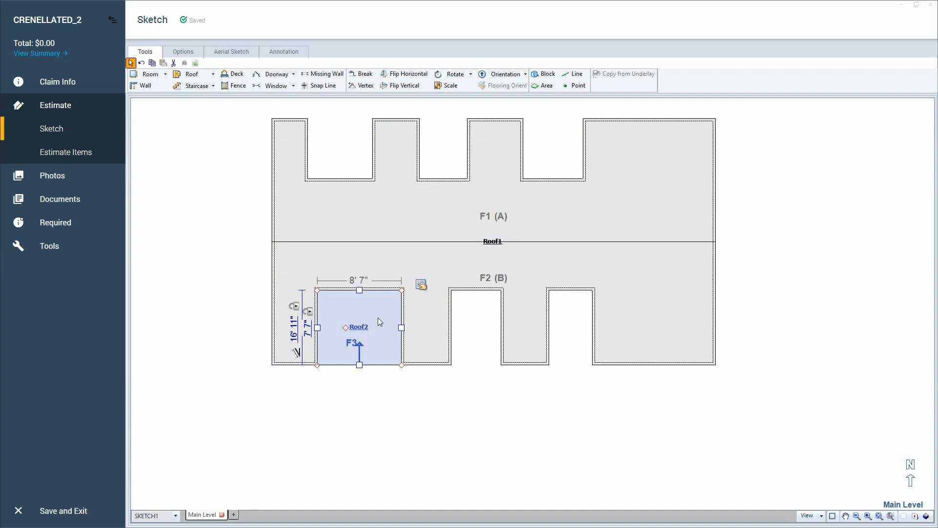
pyautogui.press('Escape')
pyautogui.click(380, 322)
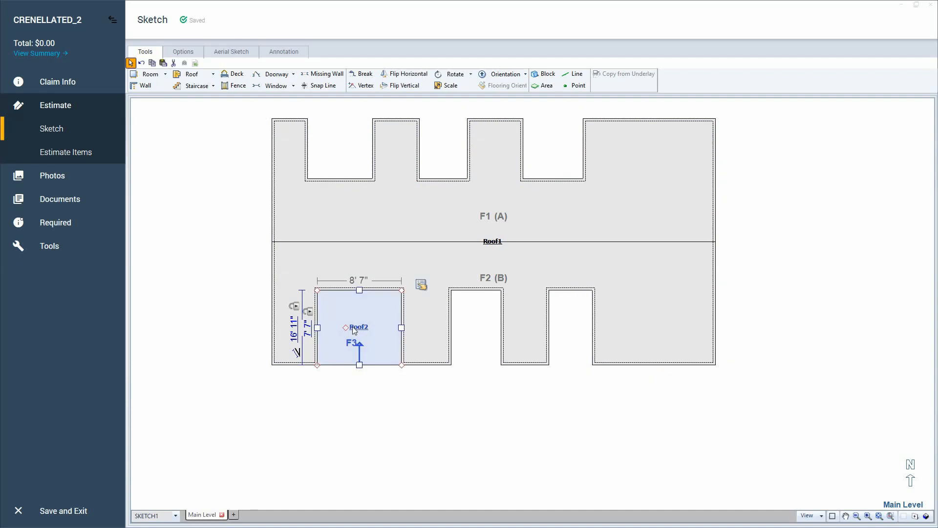
pyautogui.rightClick(391, 332)
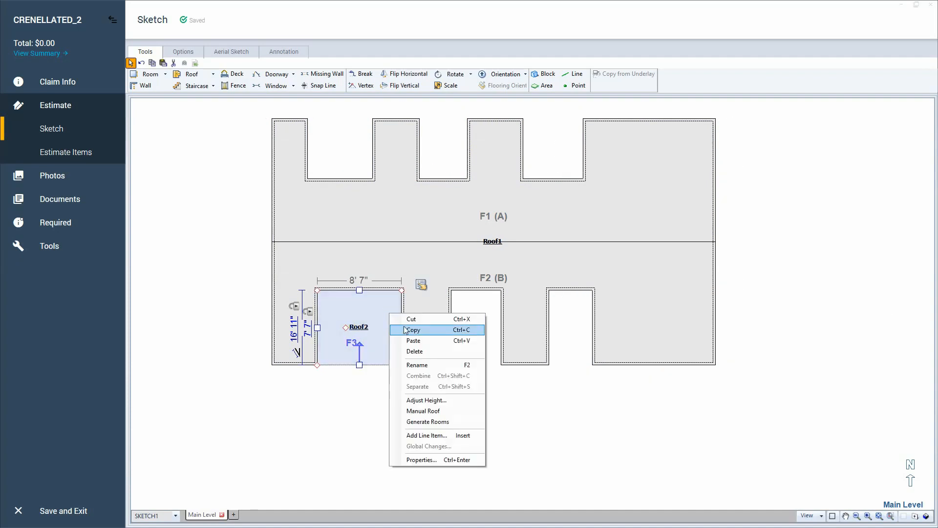
pyautogui.click(405, 328)
pyautogui.rightClick(459, 440)
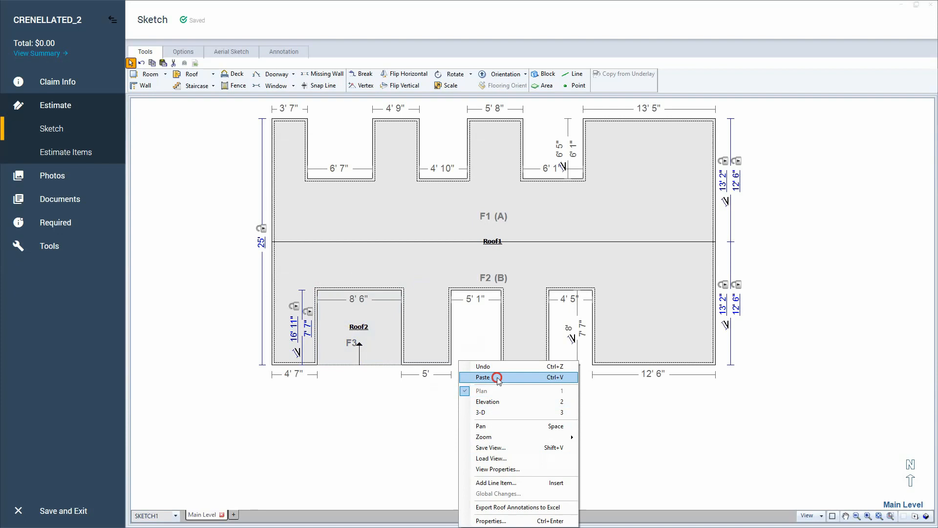
pyautogui.click(476, 376)
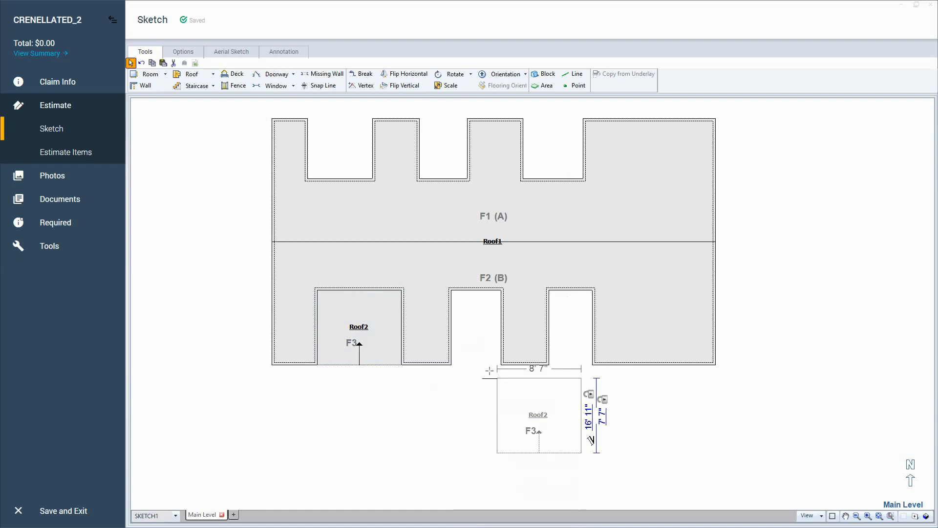
pyautogui.click(447, 398)
pyautogui.moveTo(532, 435)
pyautogui.mouseDown()
pyautogui.moveTo(491, 435)
pyautogui.moveTo(476, 389)
pyautogui.moveTo(478, 319)
pyautogui.moveTo(458, 328)
pyautogui.moveTo(503, 334)
pyautogui.mouseUp()
pyautogui.click(532, 418)
# Step: Paste another copy of the shed roof and fit it into face F2's narrowest notch, about 4' 5" wide
pyautogui.rightClick(532, 418)
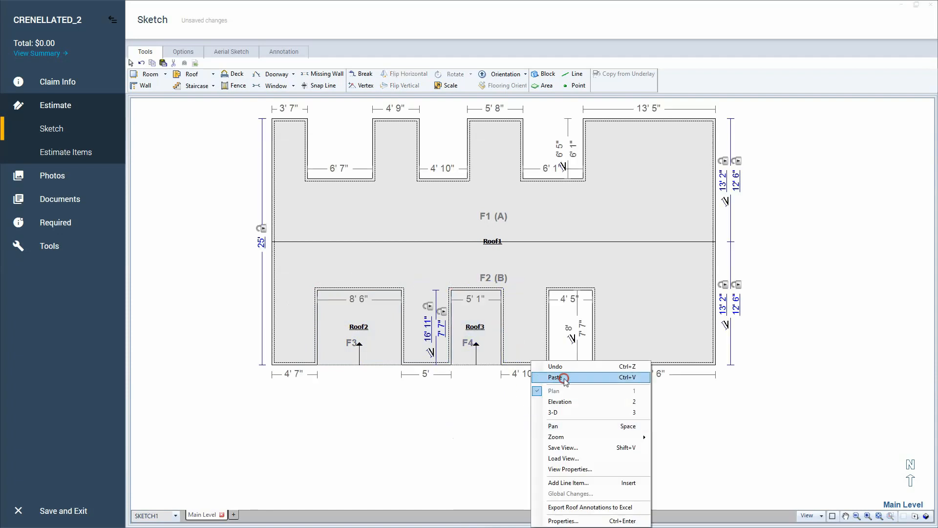
pyautogui.click(564, 379)
pyautogui.click(522, 409)
pyautogui.moveTo(606, 445); pyautogui.dragTo(556, 329)
pyautogui.click(530, 446)
pyautogui.click(534, 387)
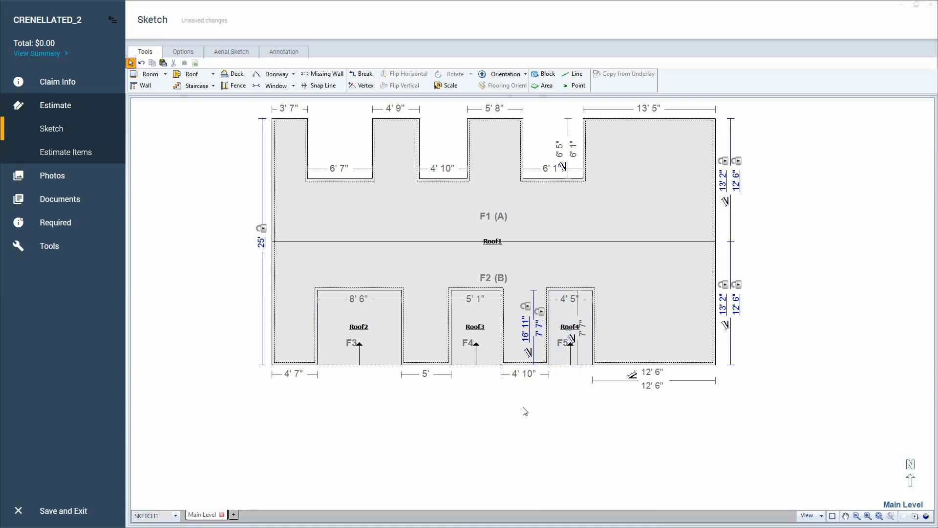
# Step: Display the model in 3D and examine the three shed roofs filling face F2's notches
pyautogui.press('F8')
pyautogui.moveTo(454, 451); pyautogui.dragTo(475, 282)
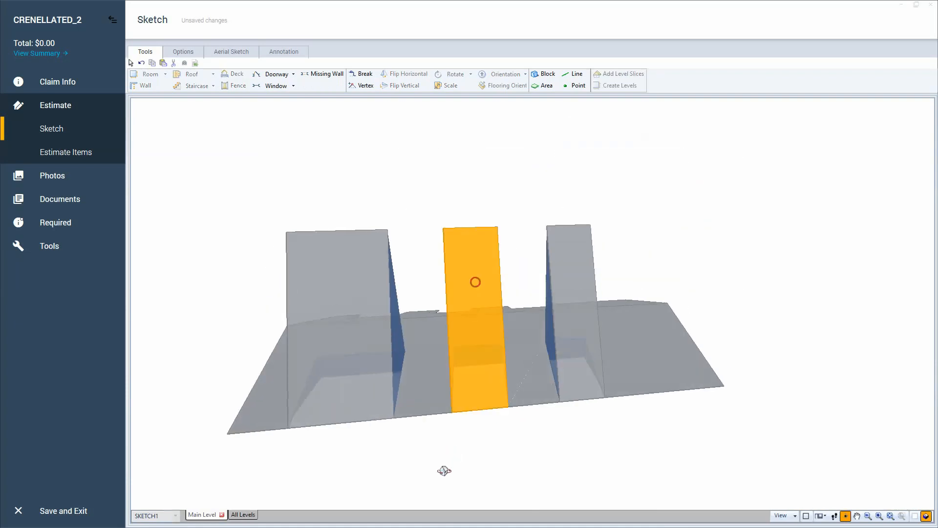
# Step: Examine the three shed roofs in 3D from the gable end and review the properties of the widest one, Roof2
pyautogui.moveTo(308, 478); pyautogui.dragTo(470, 339)
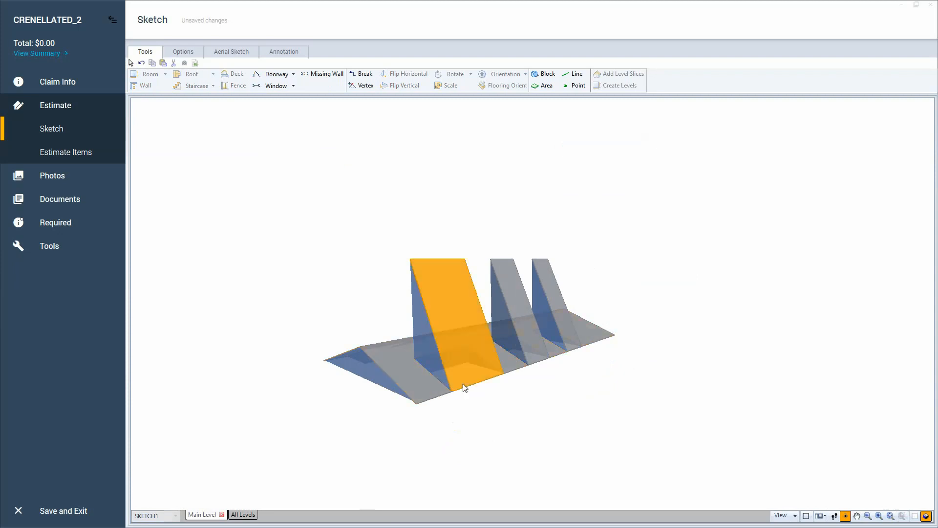
pyautogui.press('ctrl')
pyautogui.press('ctrl')
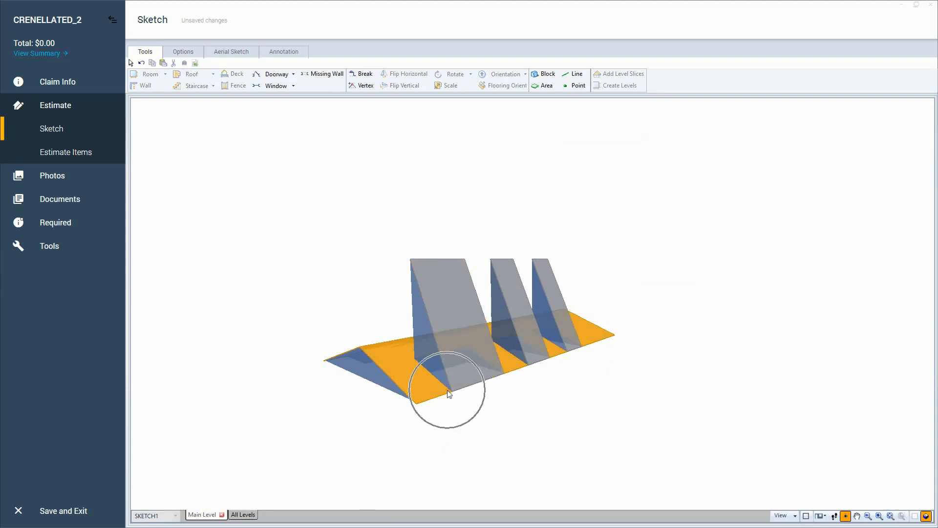
pyautogui.press('F9')
pyautogui.click(376, 325)
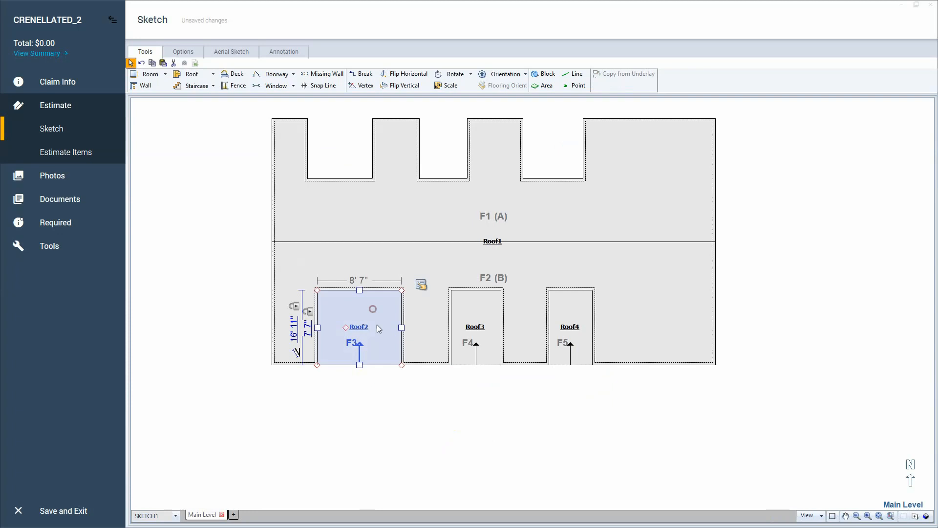
pyautogui.moveTo(422, 287)
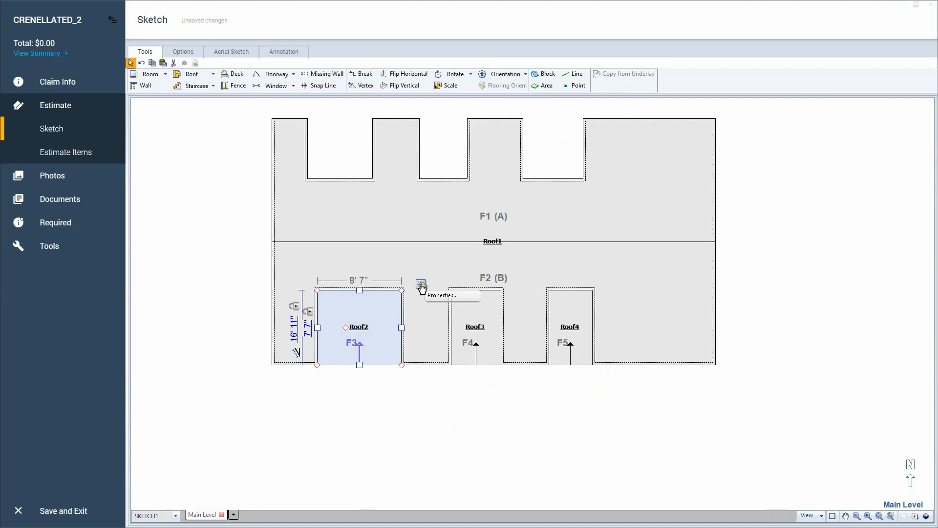
pyautogui.click(421, 288)
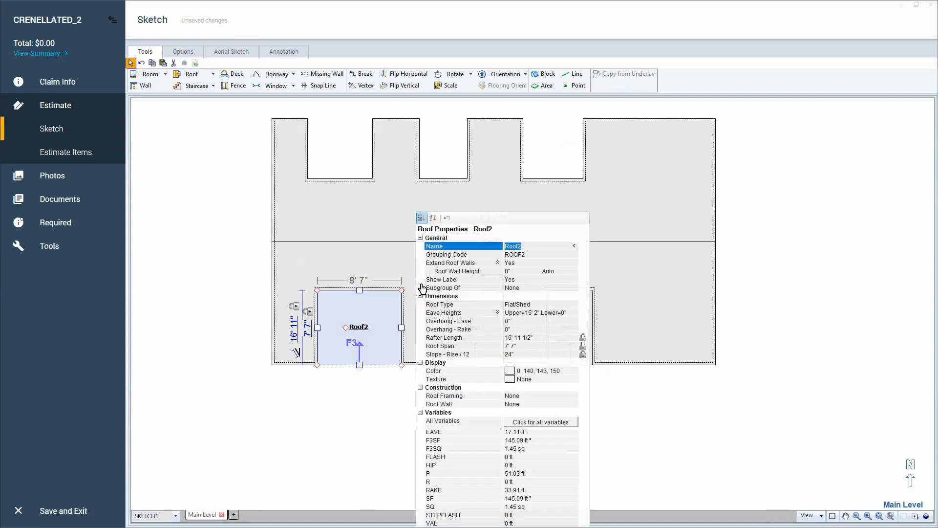
pyautogui.click(372, 312)
# Step: Adjust Roof2's height to an Eave Height A of 0" with below level elevation enabled, and check it in 3D
pyautogui.rightClick(372, 315)
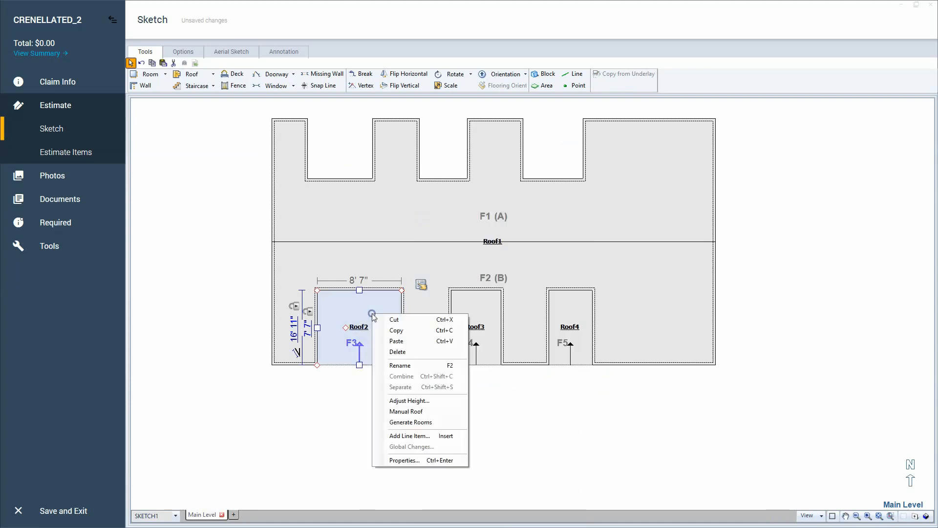
pyautogui.click(404, 401)
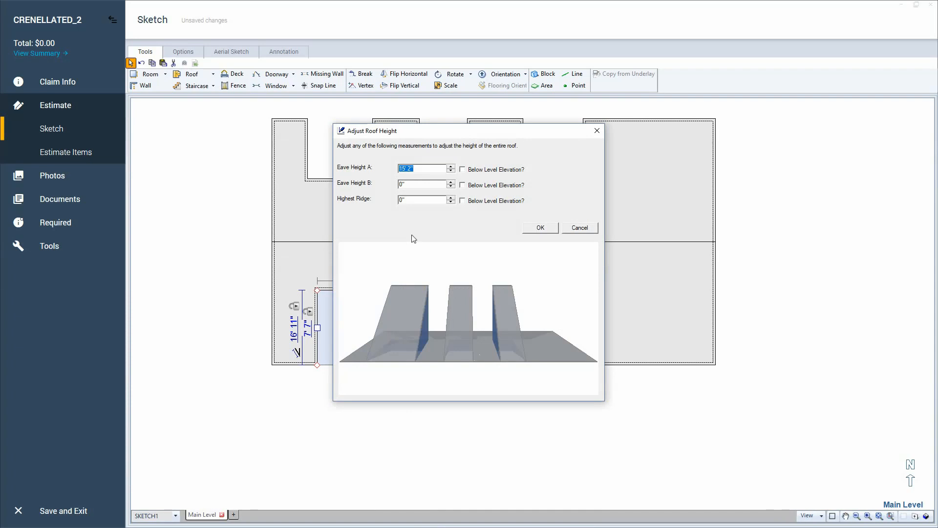
pyautogui.click(463, 169)
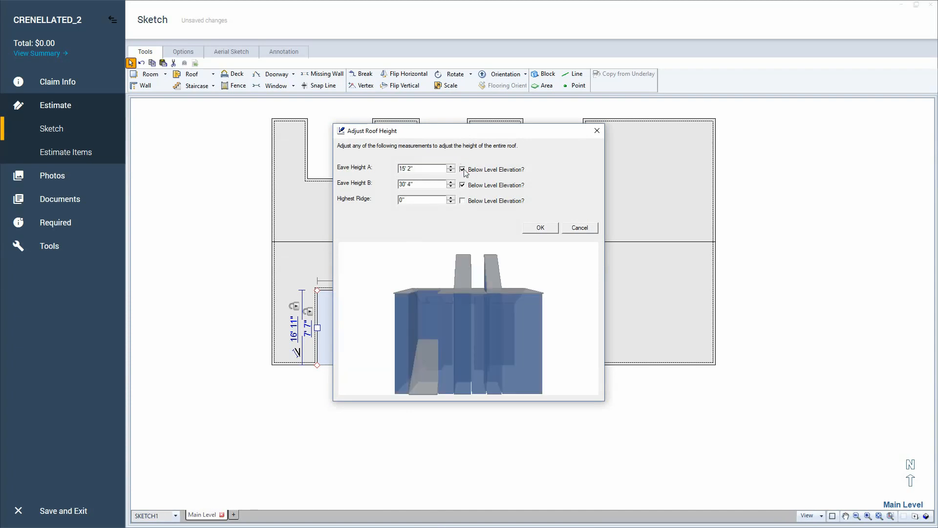
pyautogui.click(431, 169)
pyautogui.doubleClick(432, 169)
pyautogui.tripleClick(429, 169)
pyautogui.write('0')
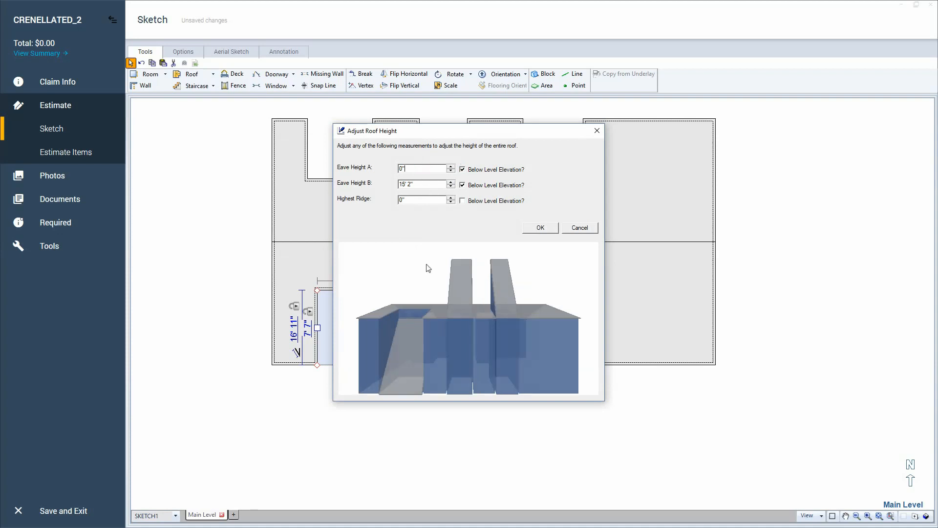
pyautogui.click(540, 228)
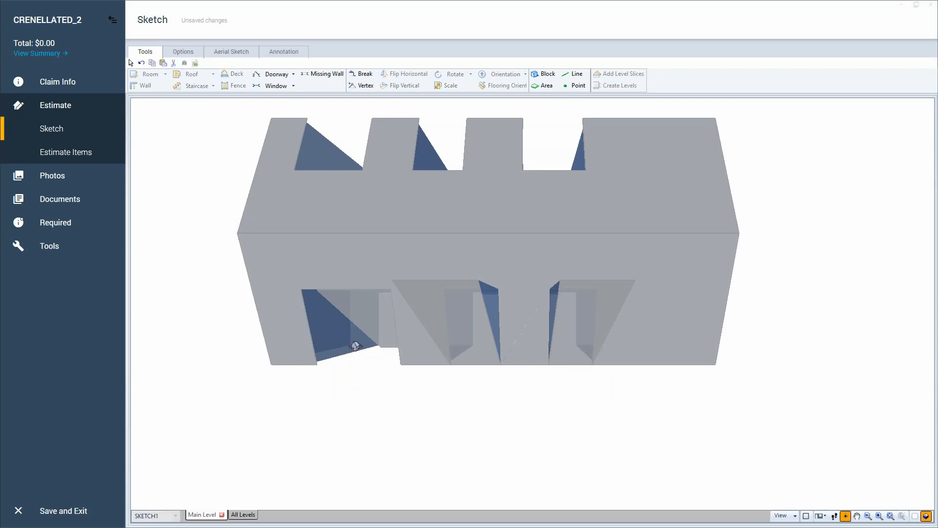
pyautogui.moveTo(354, 342); pyautogui.dragTo(380, 254)
pyautogui.scroll(-5, 361, 356)
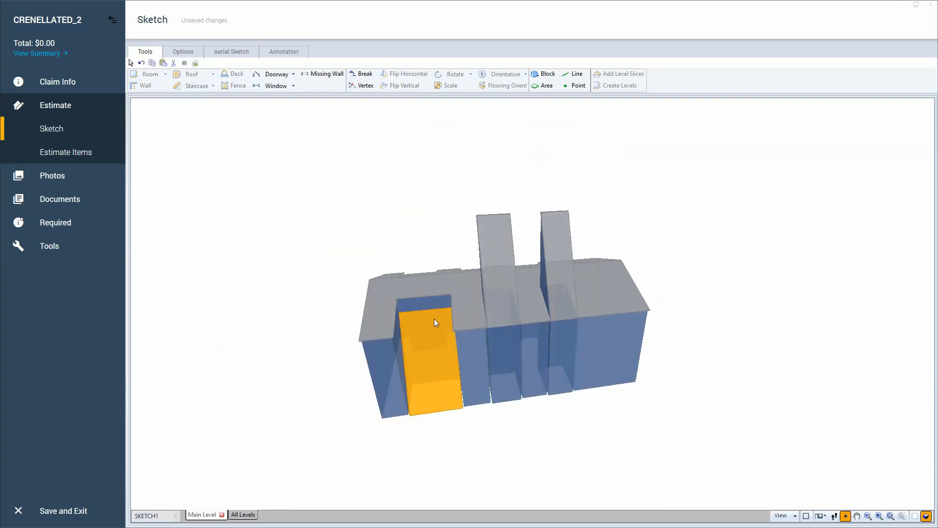
pyautogui.press('Escape')
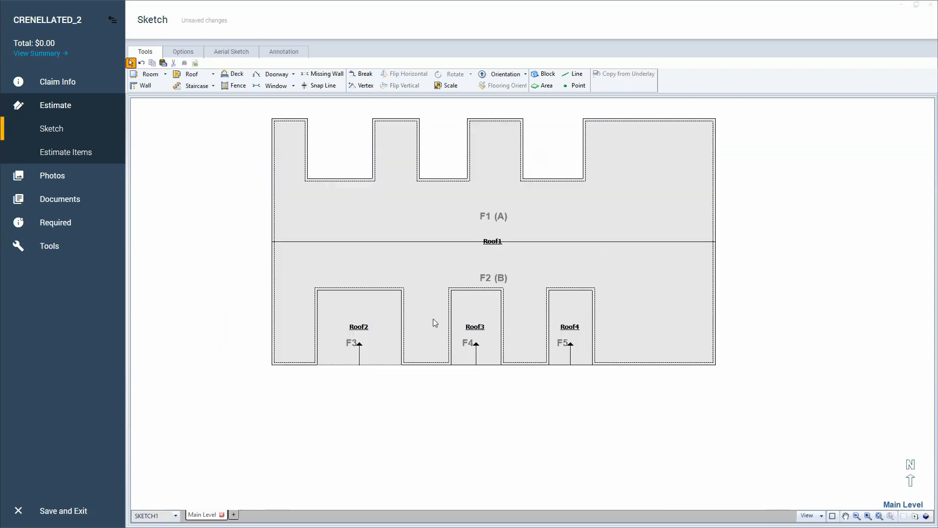
# Step: Set Roof2's Eave Height A to 3' above level elevation and check in 3D how it meets the notch
pyautogui.click(384, 318)
pyautogui.rightClick(384, 318)
pyautogui.click(415, 404)
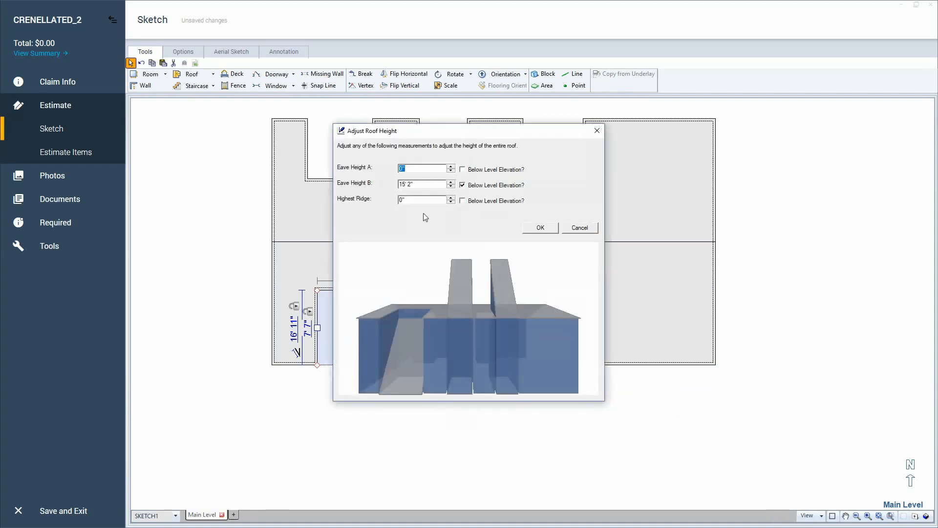
pyautogui.moveTo(423, 184); pyautogui.dragTo(366, 182)
pyautogui.write("7'")
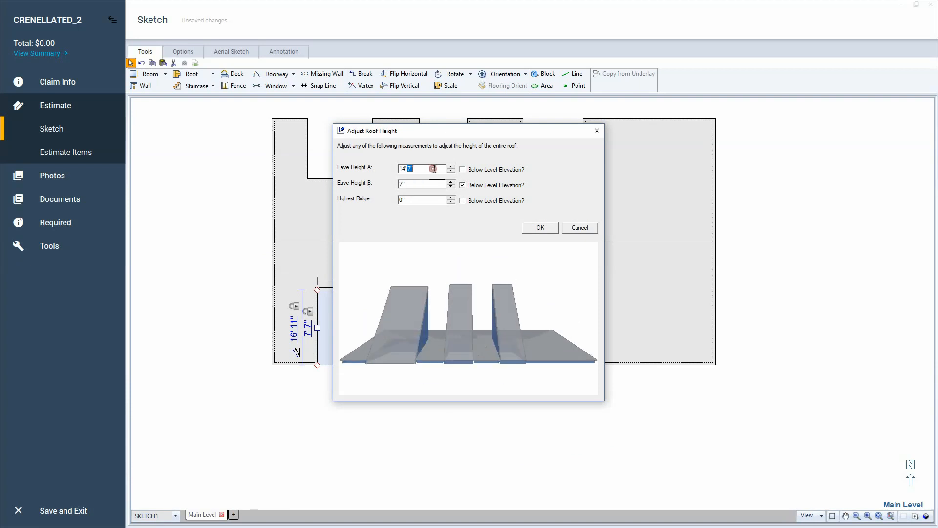
pyautogui.moveTo(433, 169); pyautogui.dragTo(368, 166)
pyautogui.write("3'")
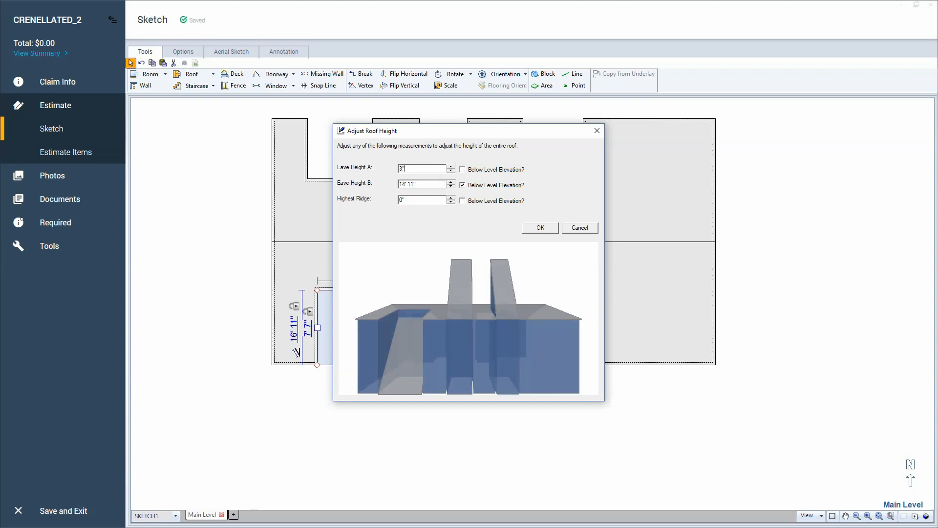
pyautogui.press('BackSpace')
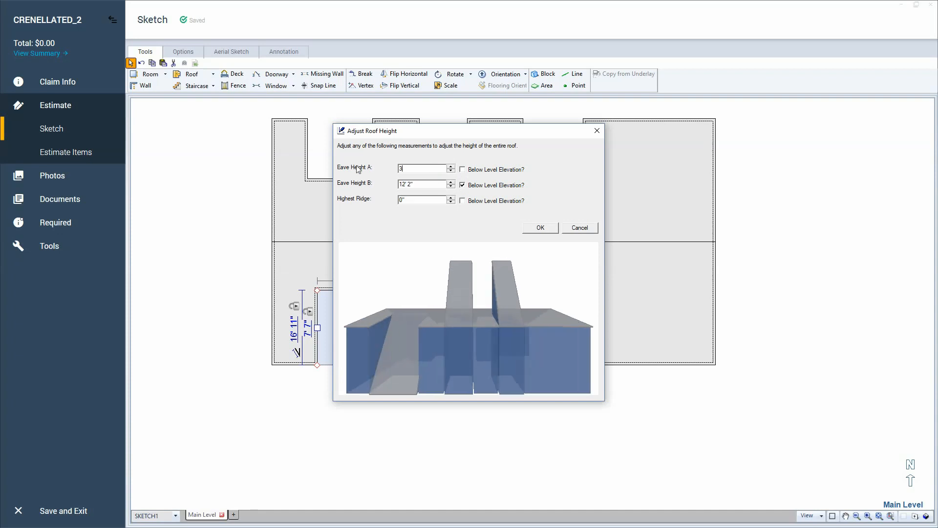
pyautogui.click(540, 228)
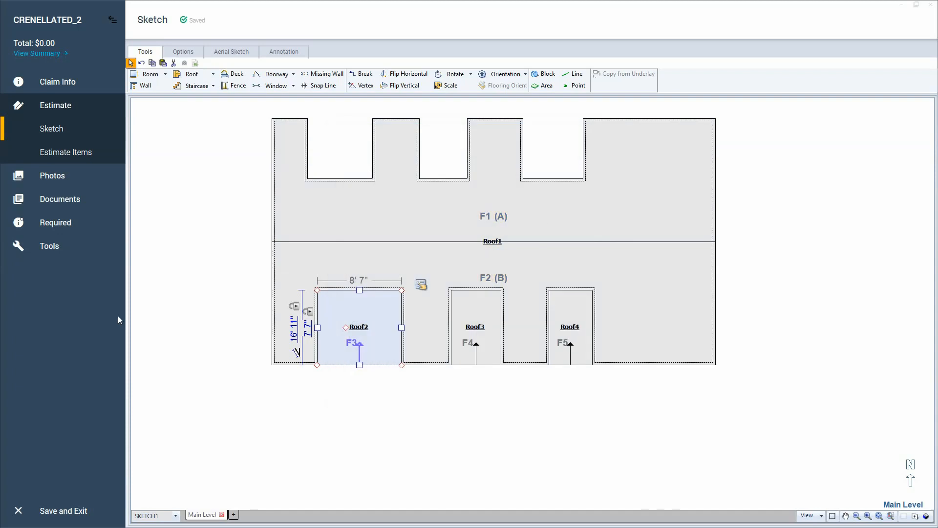
pyautogui.moveTo(297, 410); pyautogui.dragTo(272, 224)
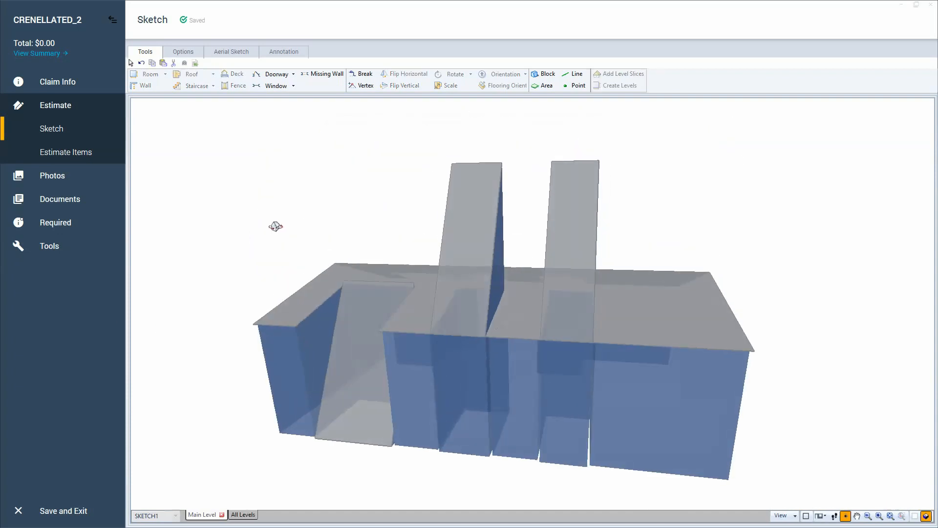
pyautogui.moveTo(193, 318); pyautogui.dragTo(178, 357)
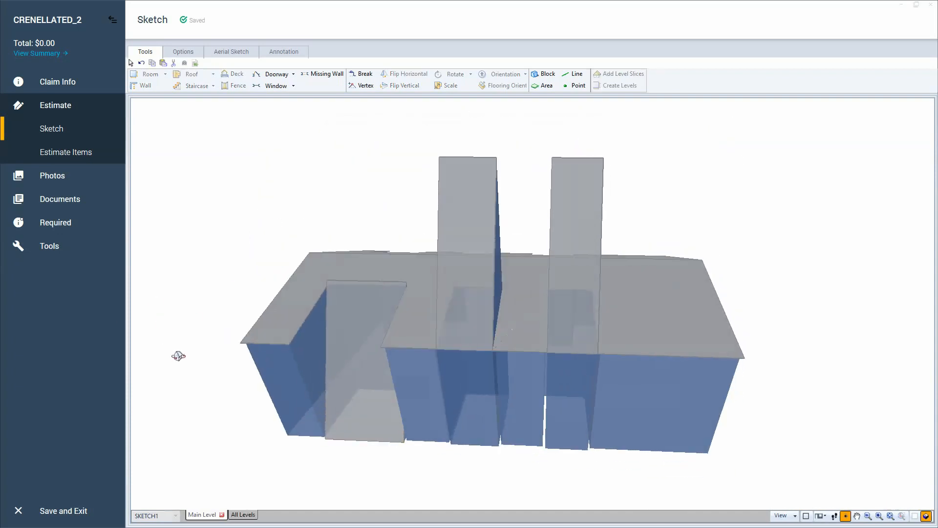
# Step: Lower all three shed roofs flush with face F2's notches, giving Roof2 eave heights of 2' 8" and 12' 6" below level elevation
pyautogui.press('F8')
pyautogui.click(362, 323)
pyautogui.rightClick(362, 320)
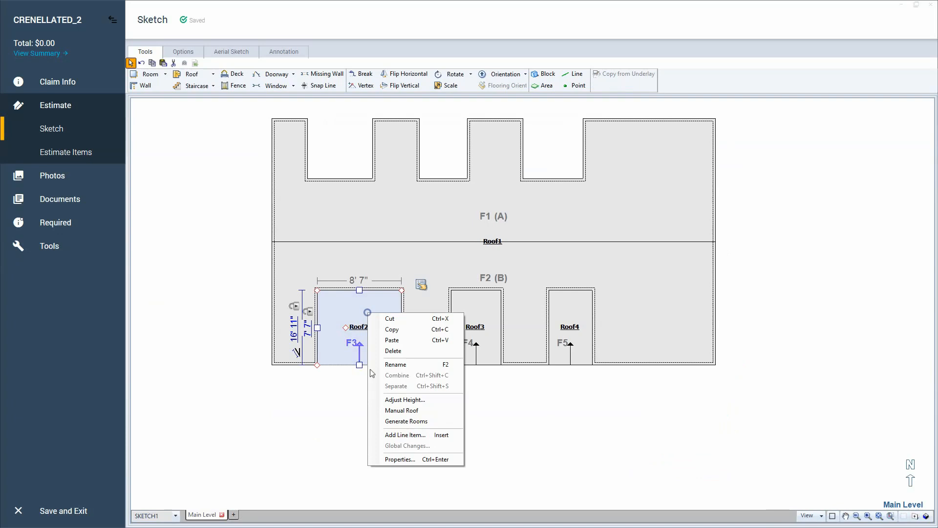
pyautogui.click(384, 395)
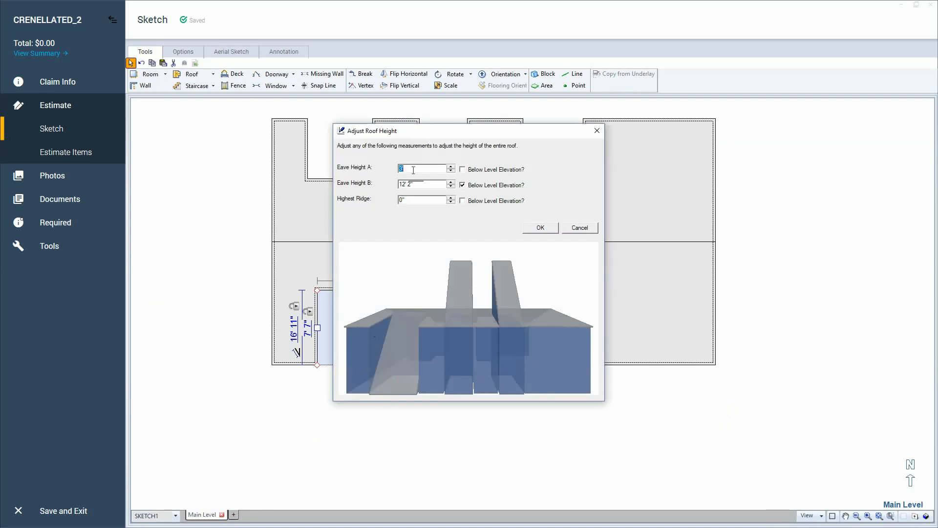
pyautogui.click(419, 185)
pyautogui.moveTo(528, 408); pyautogui.dragTo(546, 249)
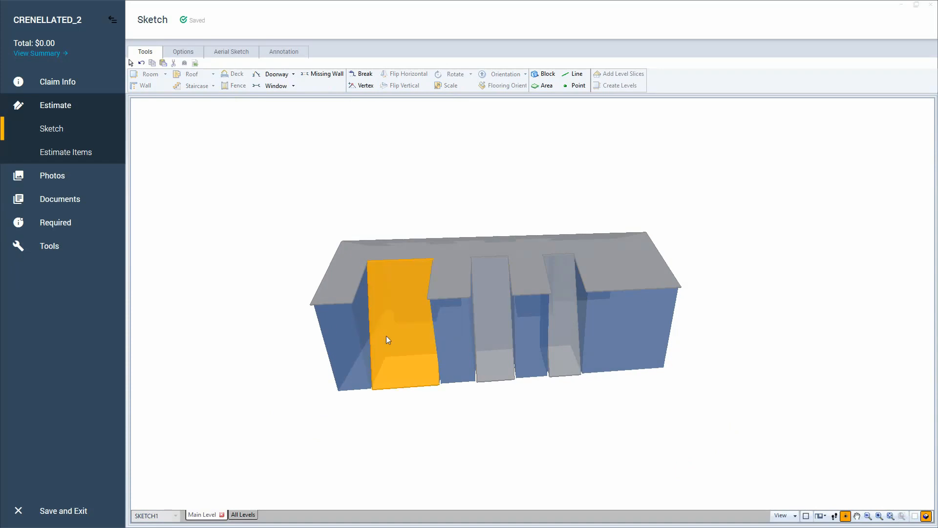
pyautogui.moveTo(268, 359); pyautogui.dragTo(309, 372)
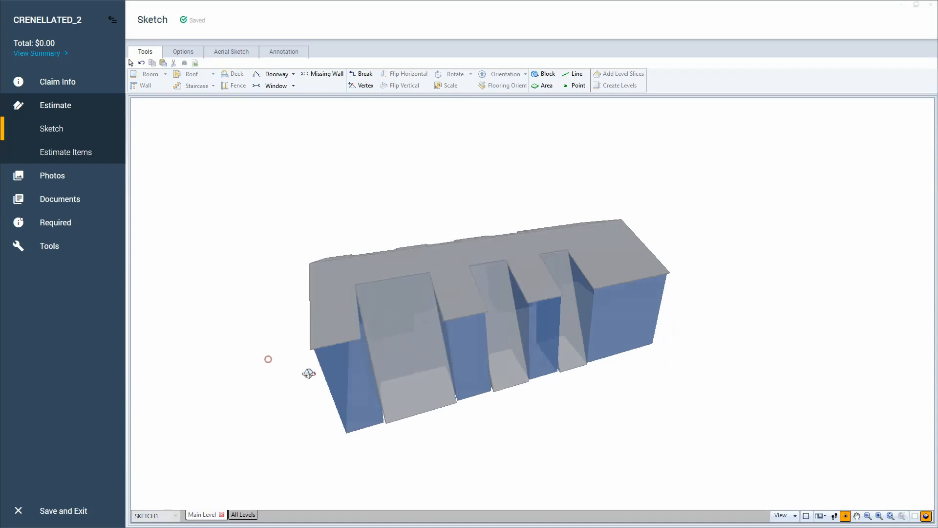
# Step: Review Roof2's eave heights in the roof height adjustment settings
pyautogui.press('F9')
pyautogui.click(360, 313)
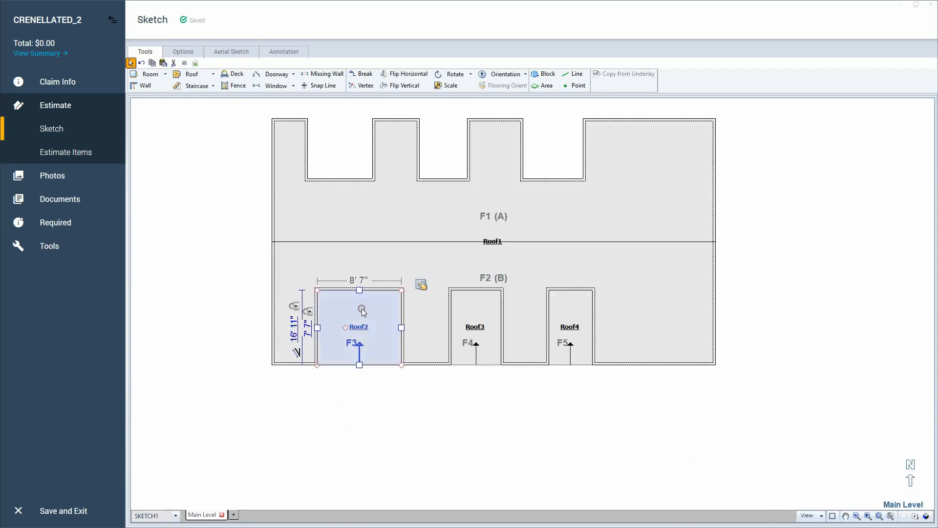
pyautogui.rightClick(362, 309)
pyautogui.click(398, 394)
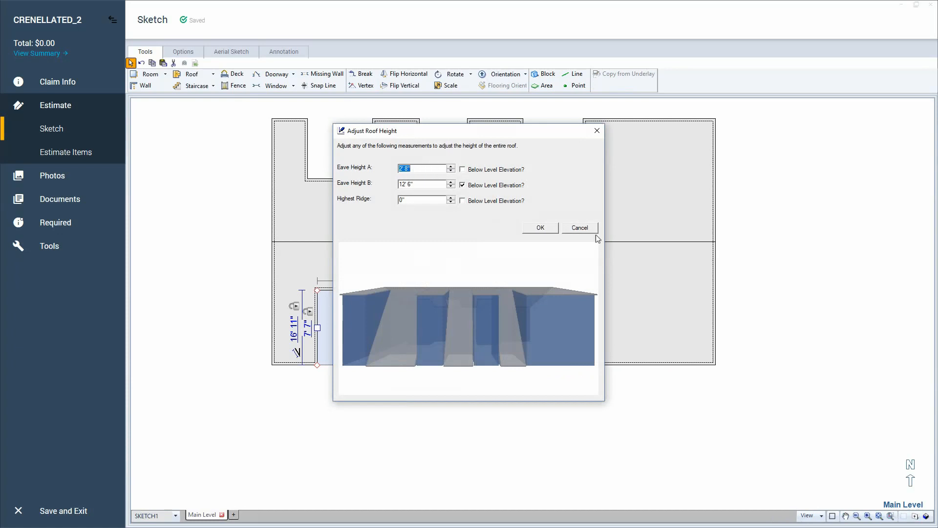
pyautogui.click(541, 228)
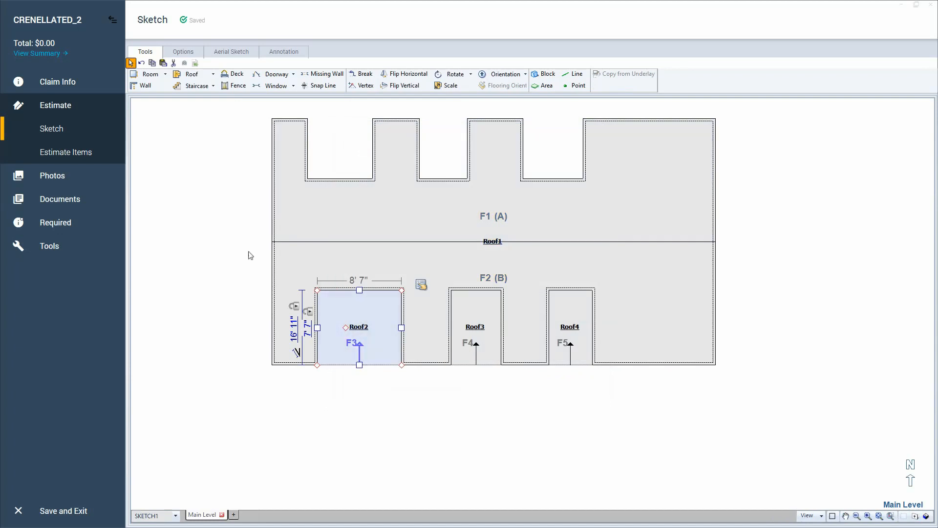
# Step: Rename the large gable roof as Main Roof
pyautogui.click(375, 261)
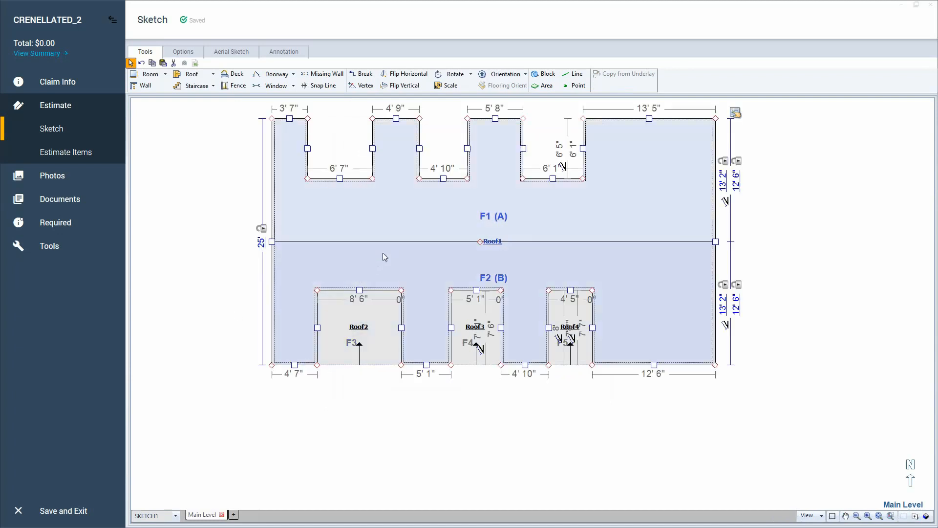
pyautogui.rightClick(383, 253)
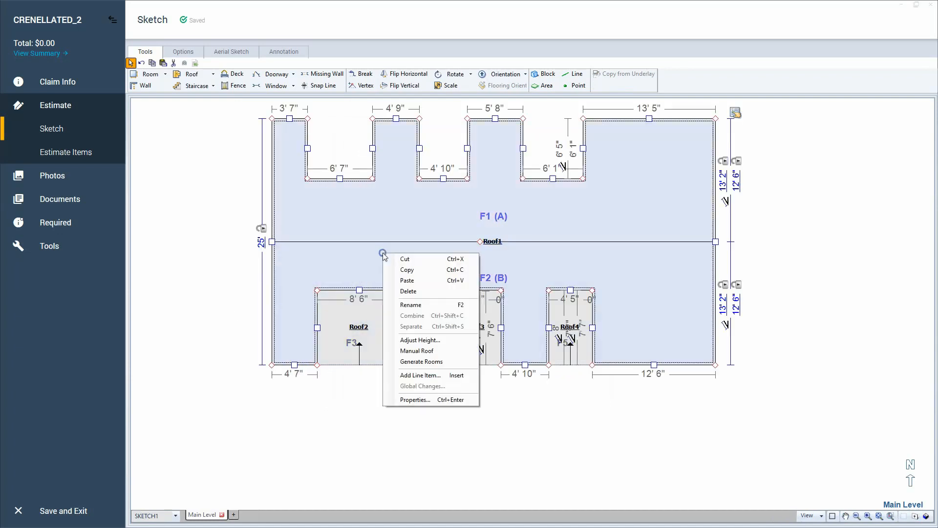
pyautogui.click(372, 213)
pyautogui.doubleClick(493, 242)
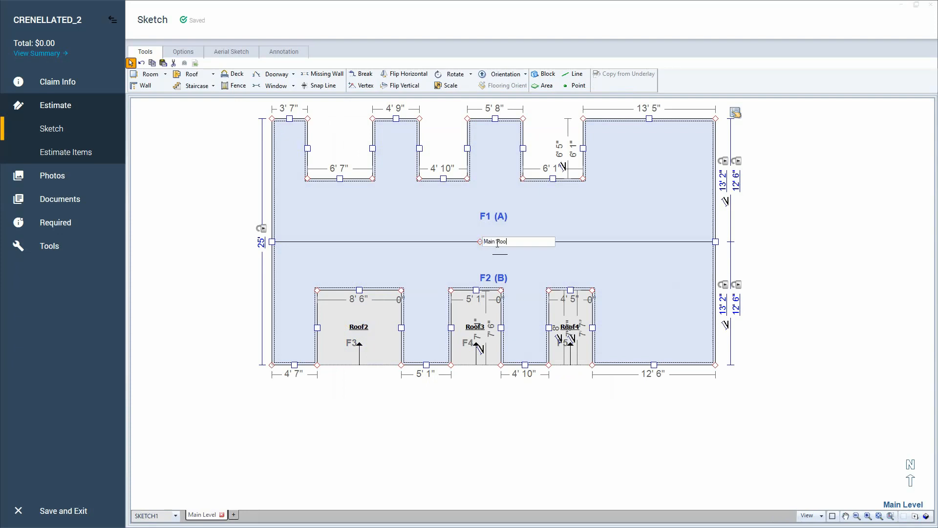
pyautogui.click(429, 251)
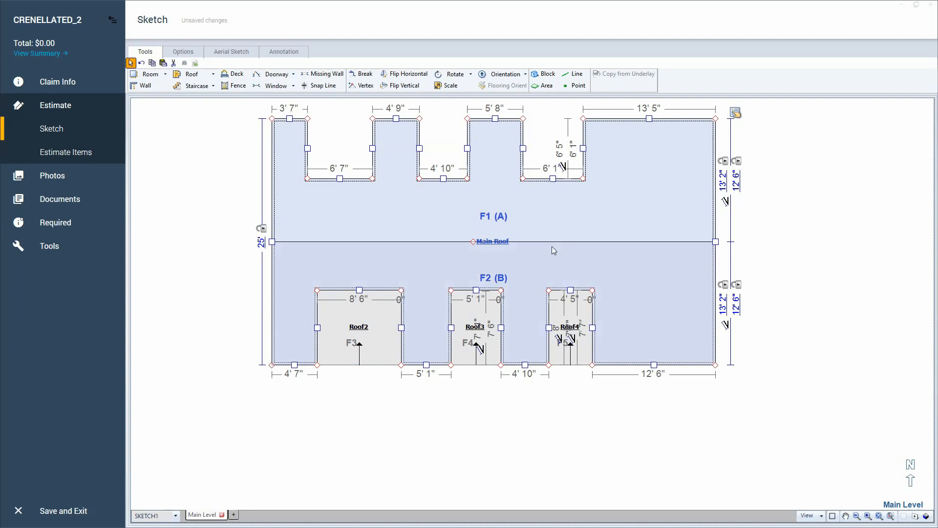
# Step: Generate rooms under Main Roof on Level 1 with an 8' ceiling and 1' joist height, and display all levels in 3D
pyautogui.rightClick(546, 233)
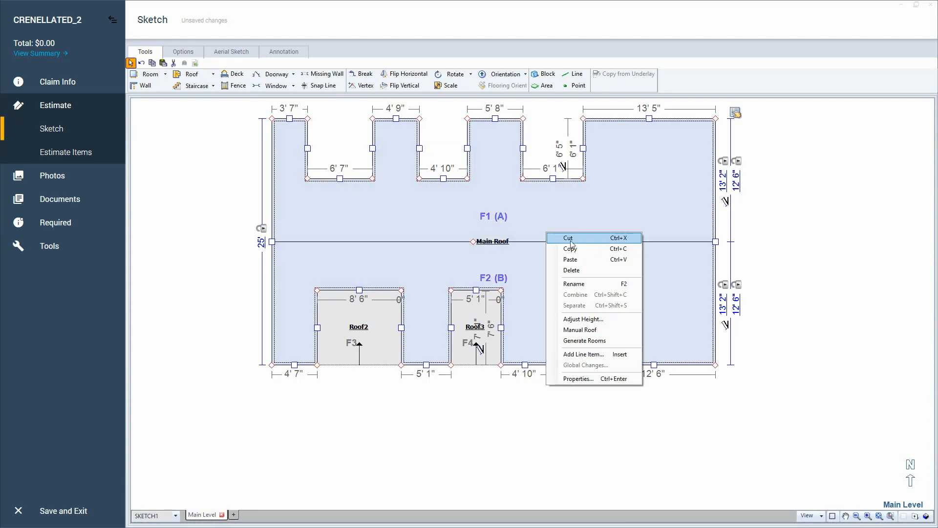
pyautogui.click(582, 341)
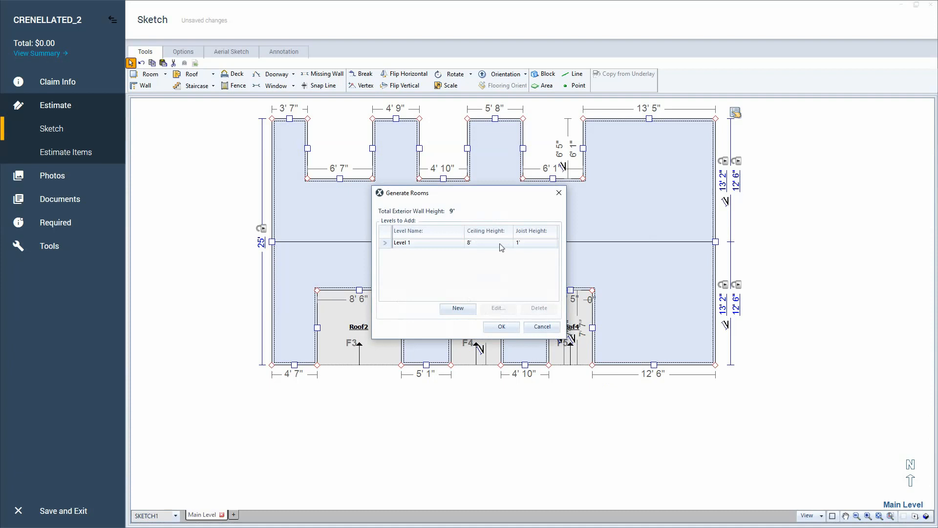
pyautogui.click(502, 327)
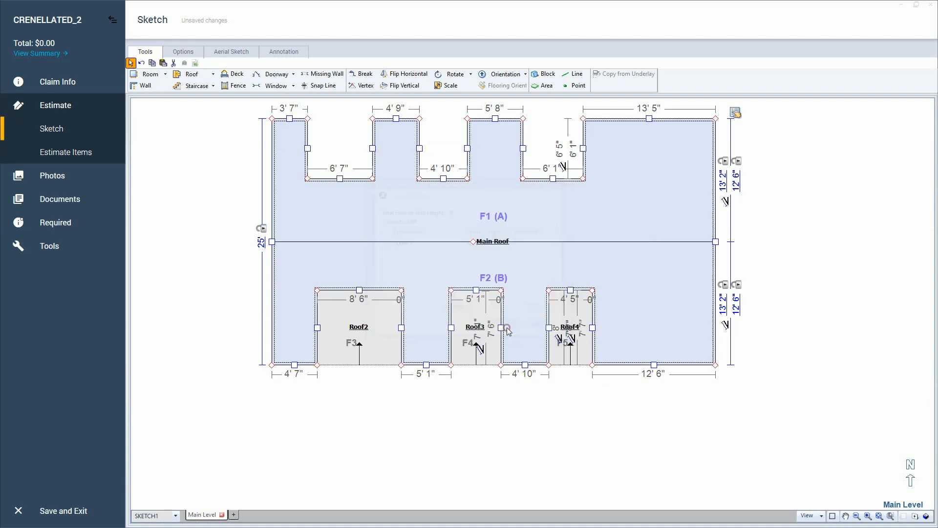
pyautogui.press('F8')
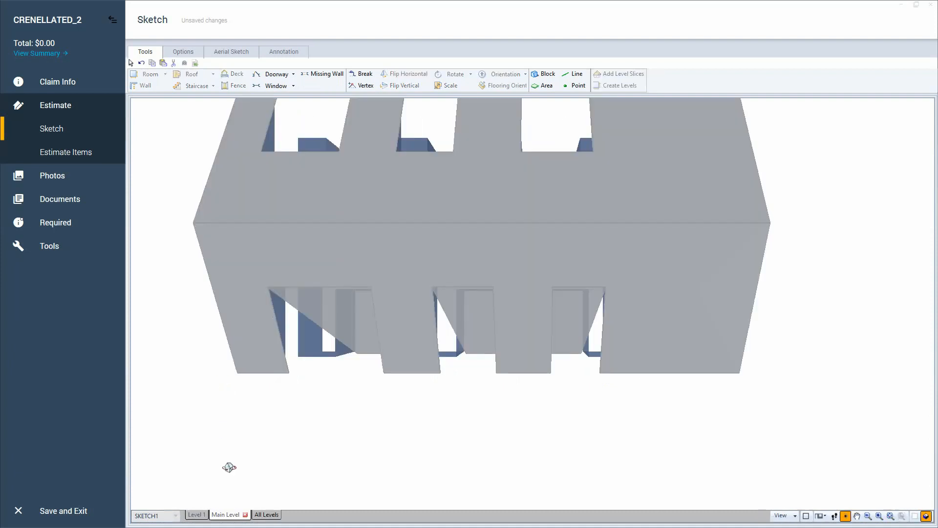
pyautogui.click(266, 516)
pyautogui.moveTo(311, 456); pyautogui.dragTo(331, 336)
pyautogui.scroll(-4, 331, 337)
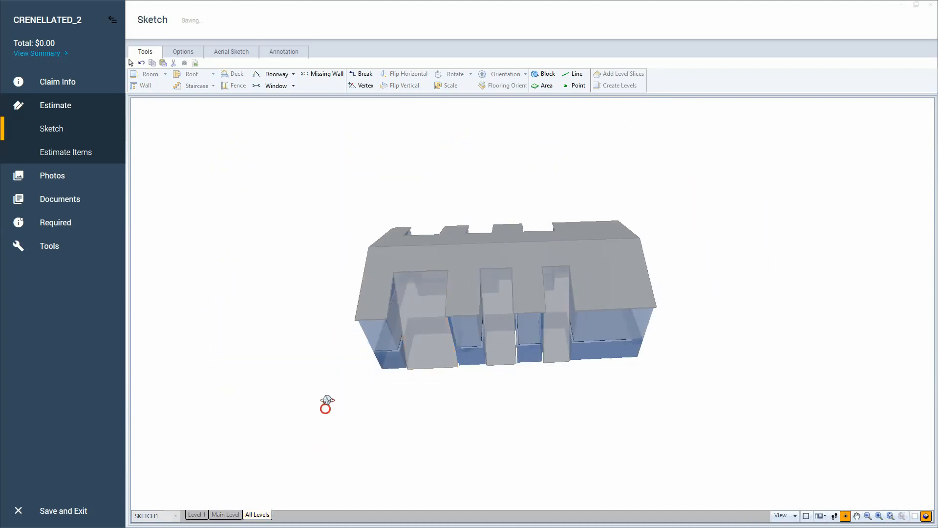
# Step: Examine the walls generated beneath Main Roof and the shed roofs in 3D, and check the roof level's plan
pyautogui.moveTo(326, 404); pyautogui.dragTo(344, 324)
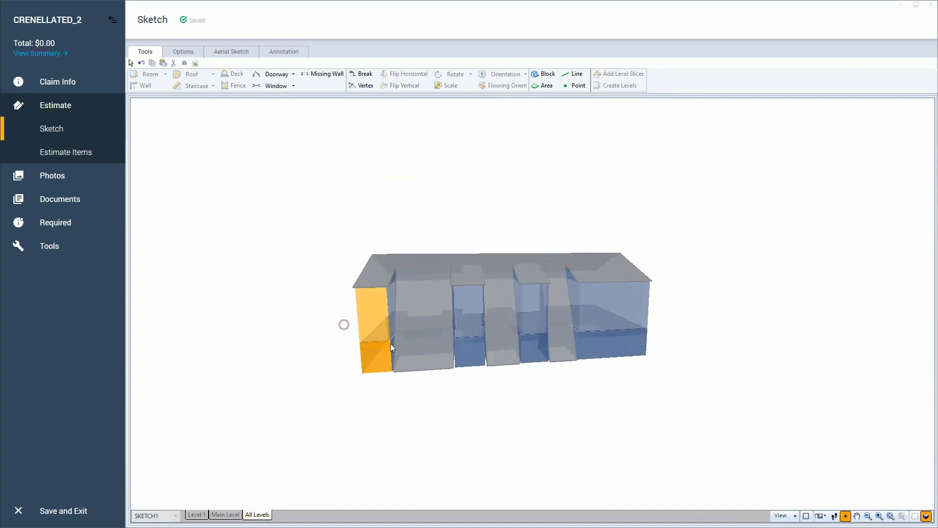
pyautogui.click(421, 320)
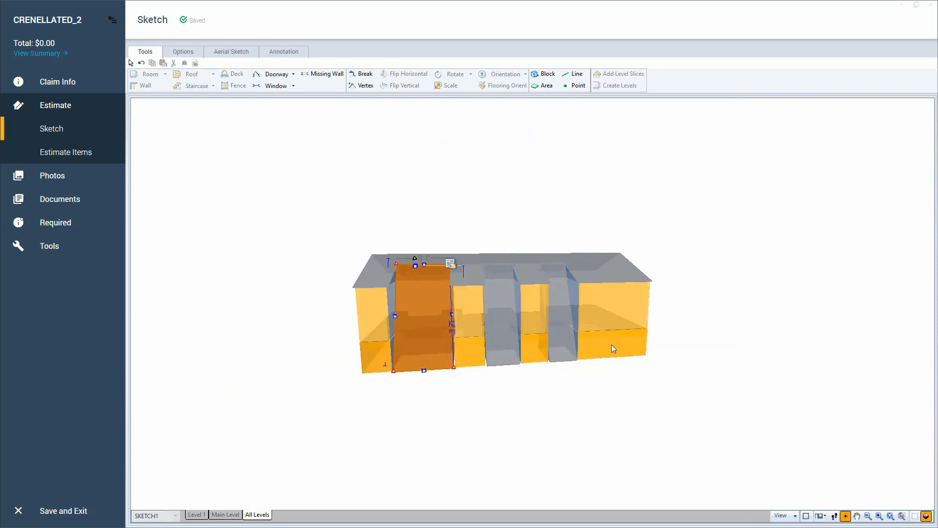
pyautogui.moveTo(609, 343); pyautogui.dragTo(632, 387)
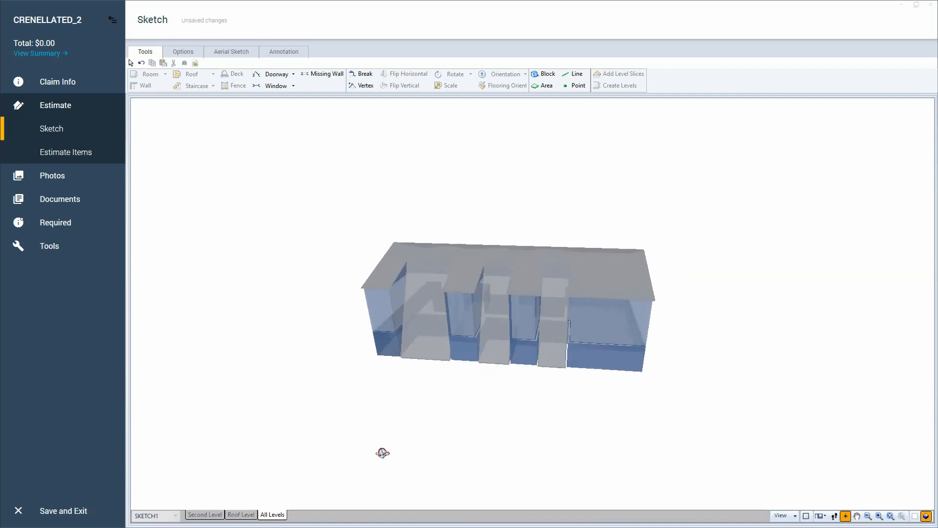
pyautogui.press('F8')
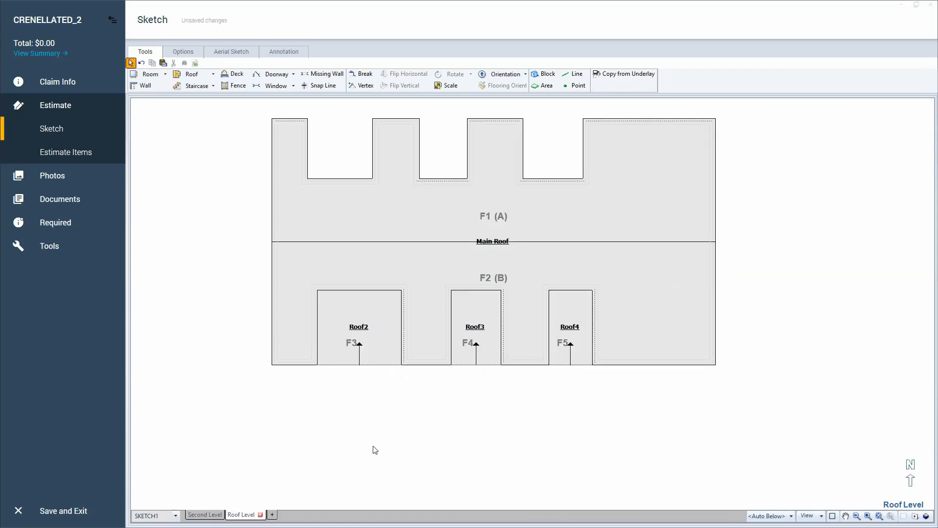
pyautogui.press('F8')
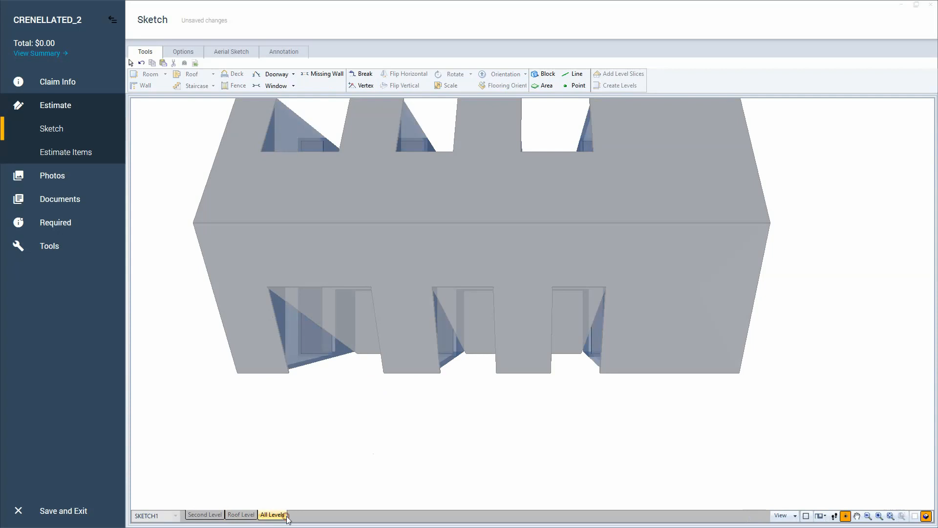
# Step: Place four windows beneath Main Roof, one in each wall section beside the three shed roofs, making the one in the widest section about 8' 11" wide
pyautogui.moveTo(307, 459); pyautogui.dragTo(360, 293)
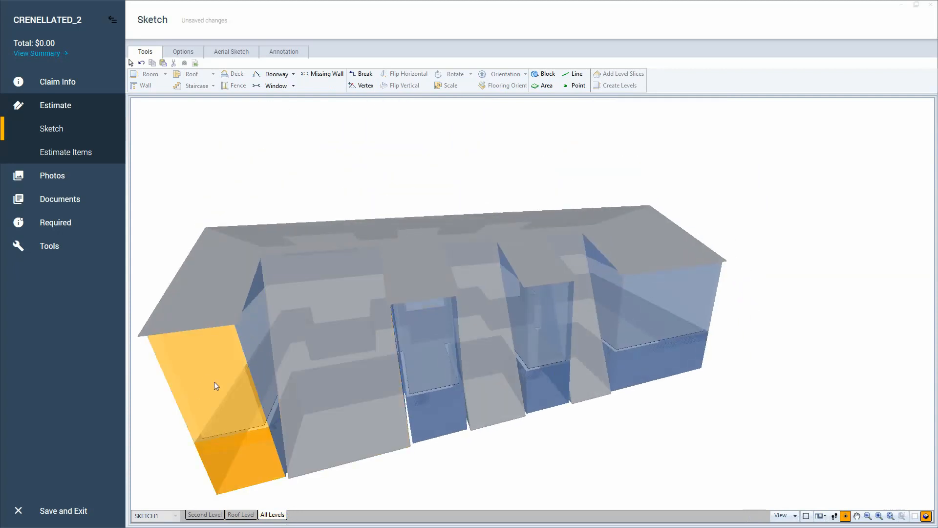
pyautogui.press('w')
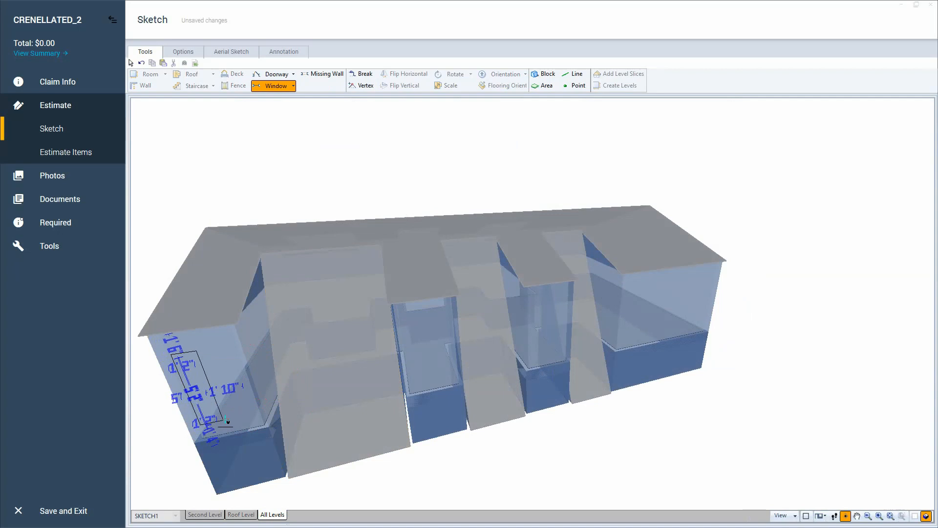
pyautogui.click(241, 417)
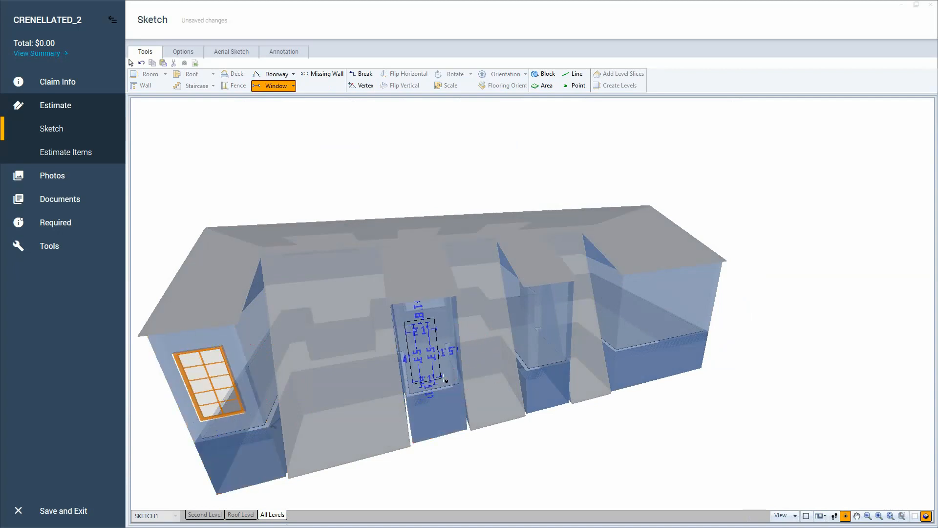
pyautogui.click(457, 378)
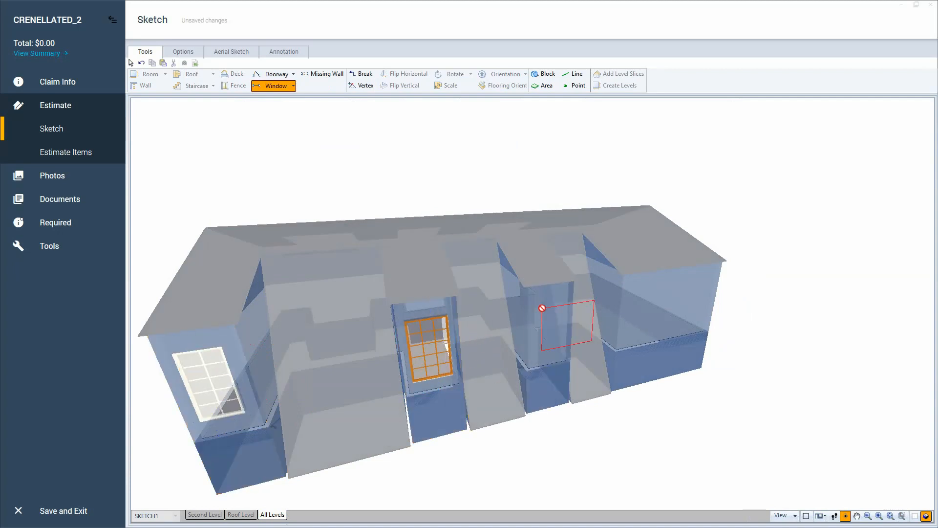
pyautogui.click(565, 352)
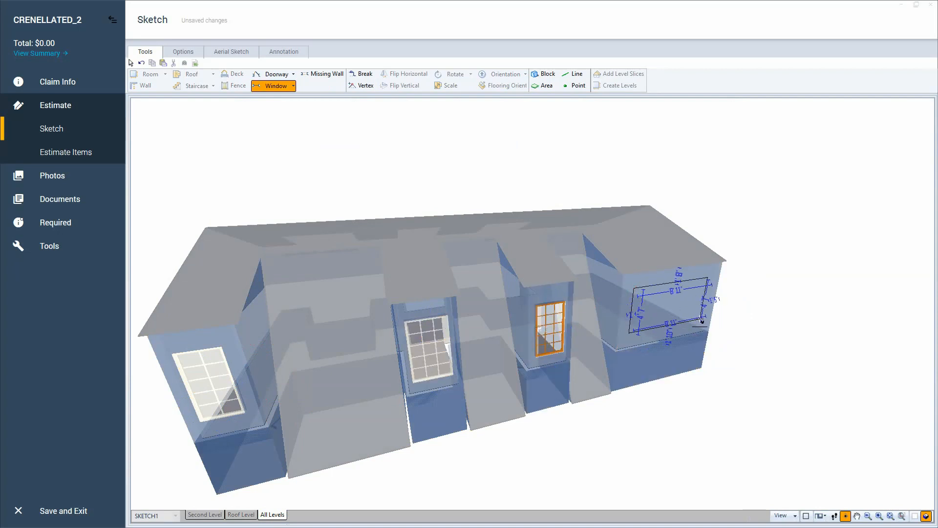
pyautogui.click(699, 314)
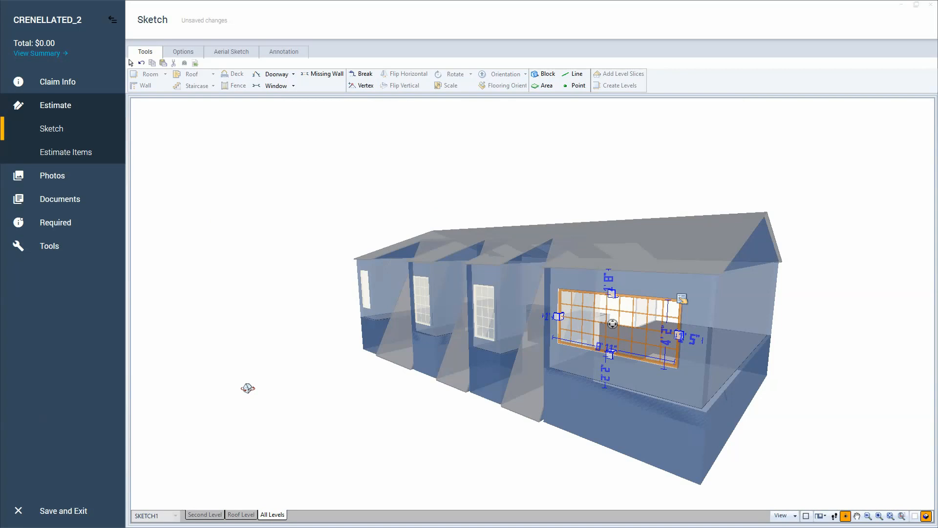
pyautogui.moveTo(248, 392); pyautogui.dragTo(313, 428)
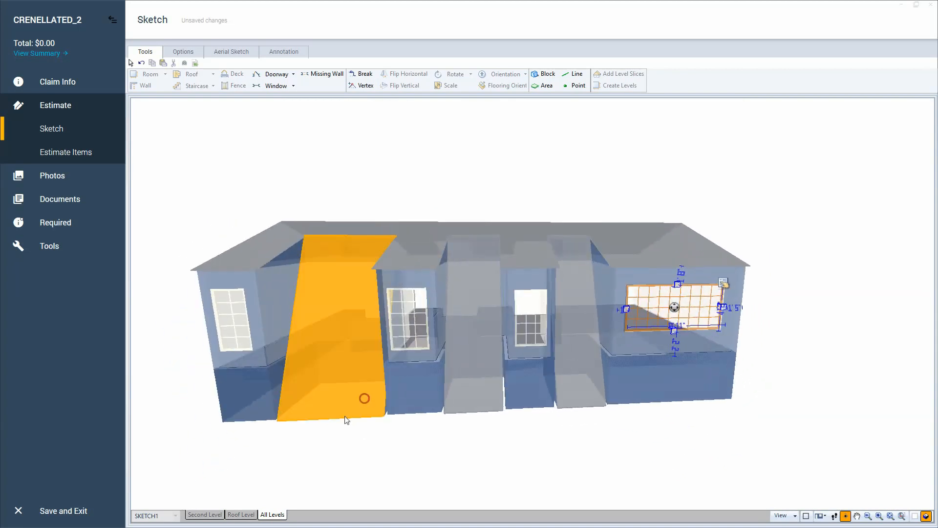
pyautogui.click(180, 367)
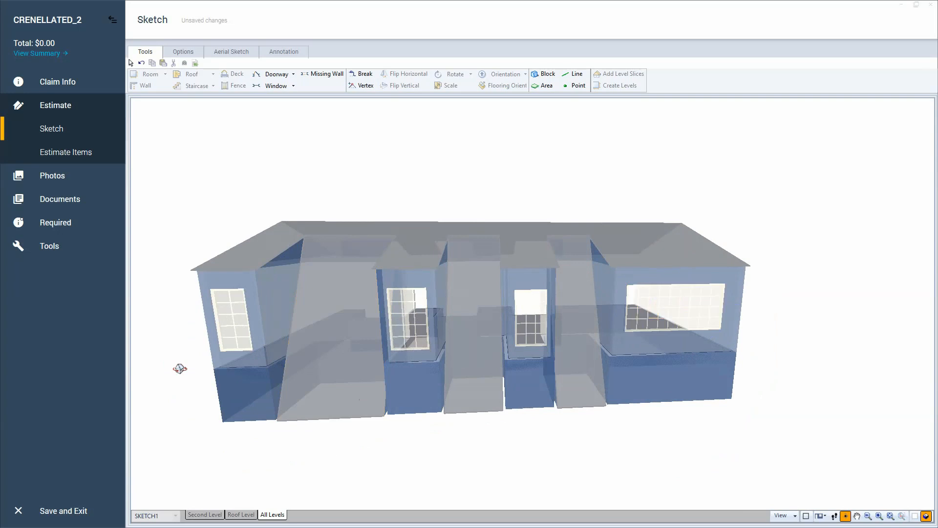